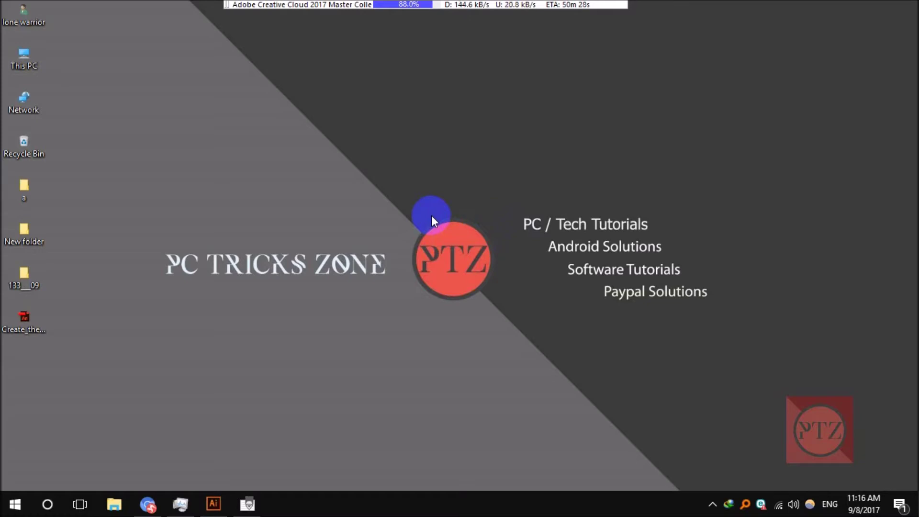
# View This PC's system properties, then close the System window.
pyautogui.click(254, 154)
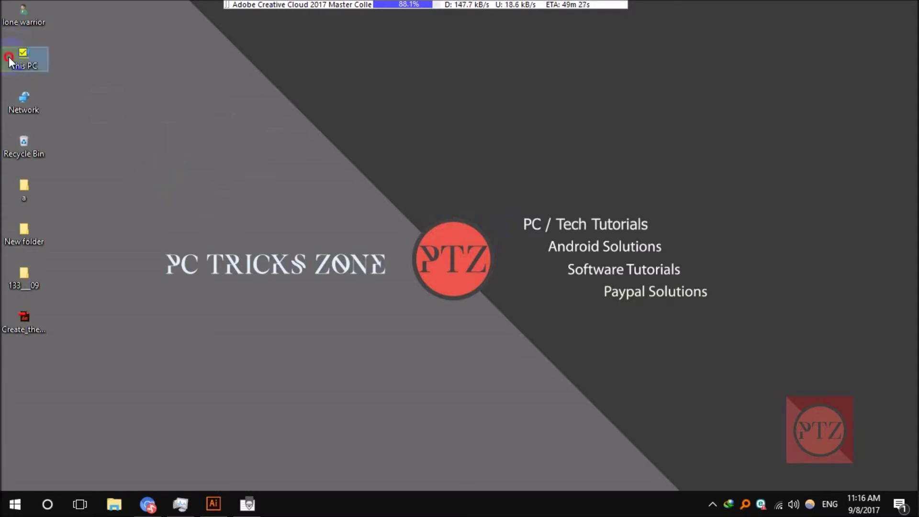
pyautogui.rightClick(24, 57)
pyautogui.click(113, 218)
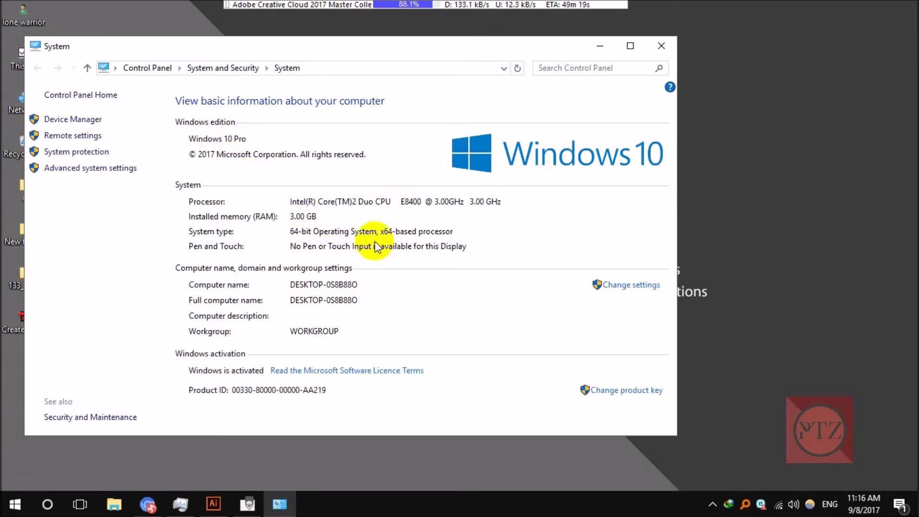
pyautogui.click(666, 55)
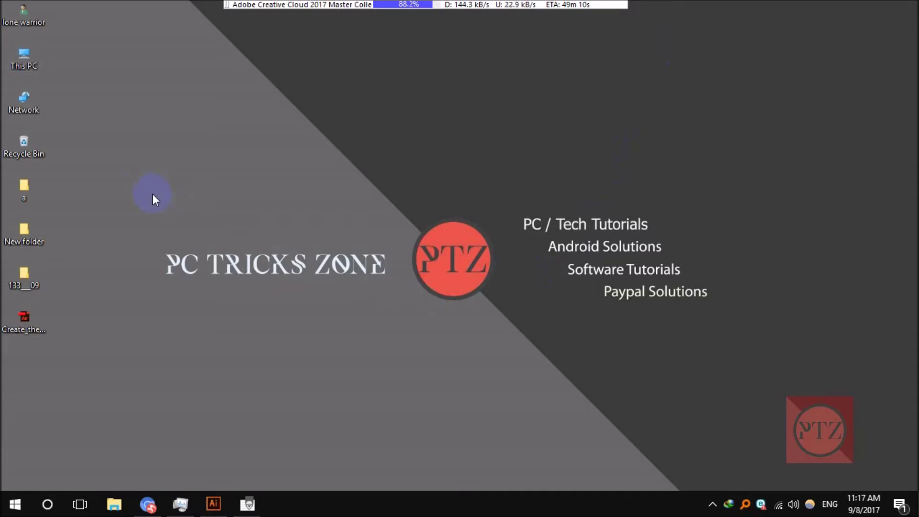
# Open the desktop's New folder and select the wlsetup-all-2012-16.4.3528.331.zip file.
pyautogui.moveTo(152, 193); pyautogui.dragTo(762, 356)
pyautogui.doubleClick(33, 239)
pyautogui.moveTo(151, 6); pyautogui.dragTo(441, 60)
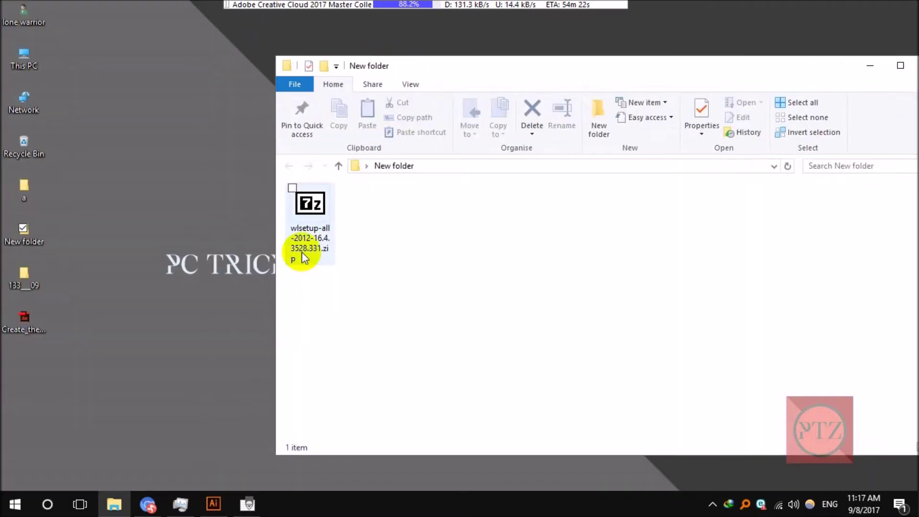
pyautogui.click(309, 249)
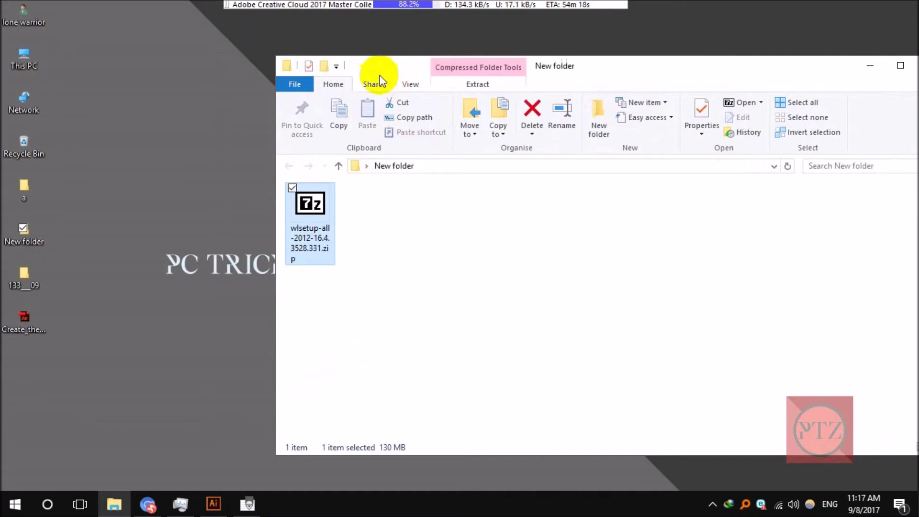
pyautogui.moveTo(378, 74); pyautogui.dragTo(260, 58)
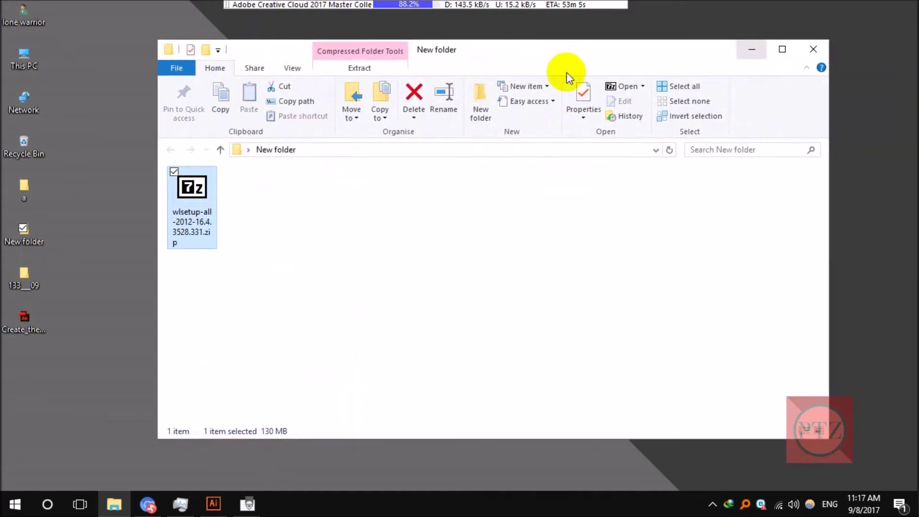
pyautogui.moveTo(460, 49); pyautogui.dragTo(401, 47)
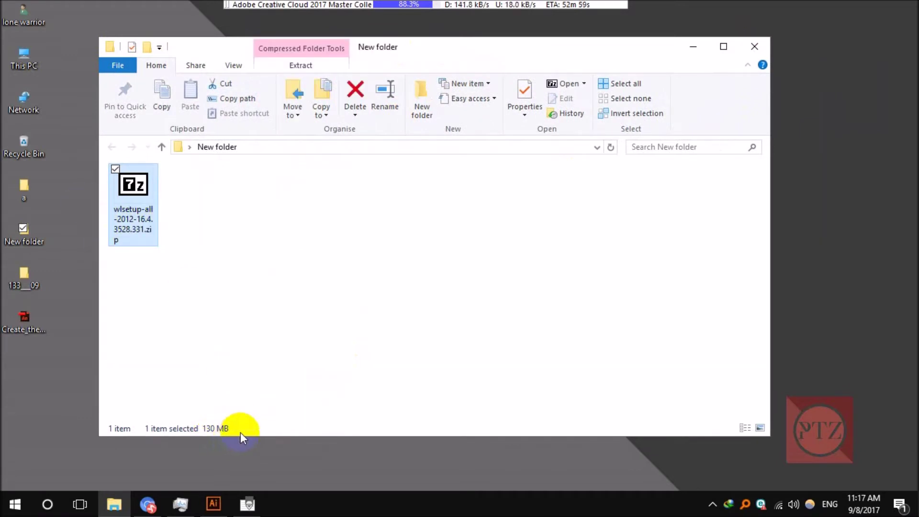
# Open the wlsetup zip in 7-Zip and run wlsetup-all.exe from inside the archive.
pyautogui.doubleClick(144, 222)
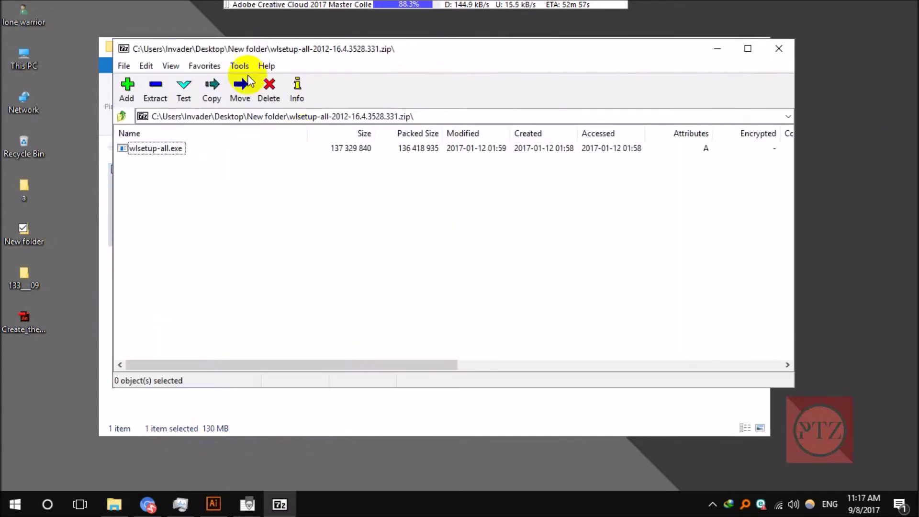
pyautogui.moveTo(239, 58); pyautogui.dragTo(521, 82)
pyautogui.click(693, 46)
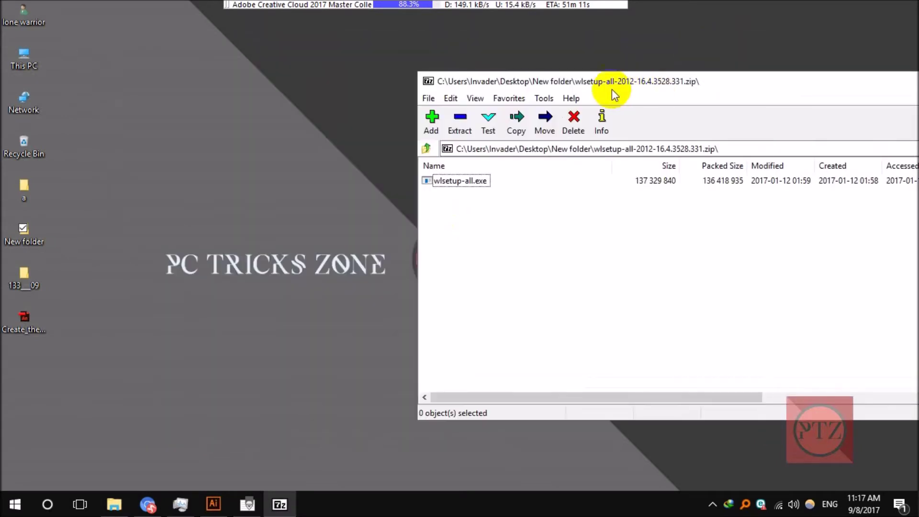
pyautogui.moveTo(611, 82); pyautogui.dragTo(547, 73)
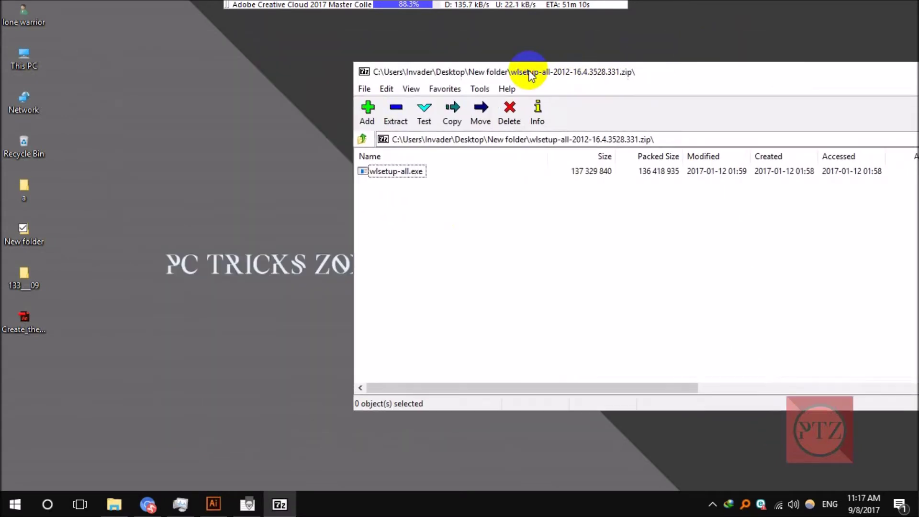
pyautogui.doubleClick(412, 173)
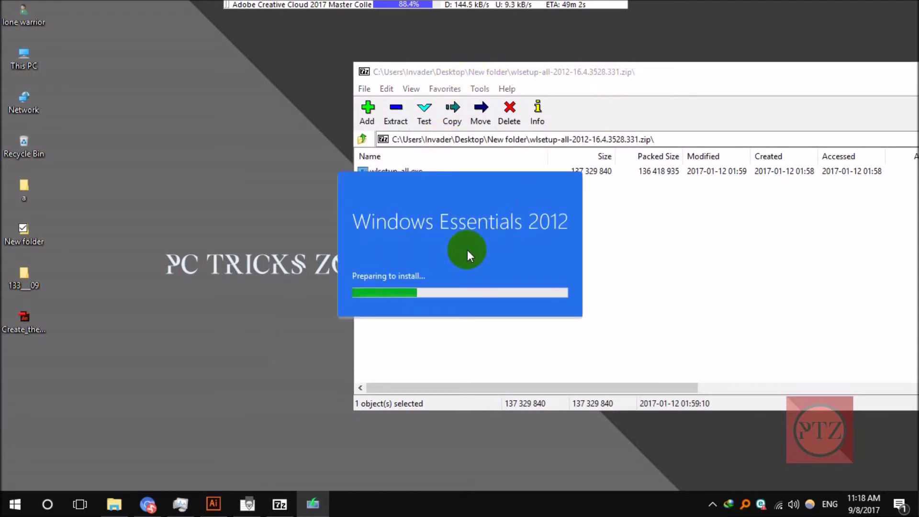
# Close the 7-Zip window and bring the Windows Essentials 2012 installer into view.
pyautogui.moveTo(835, 70); pyautogui.dragTo(665, 87)
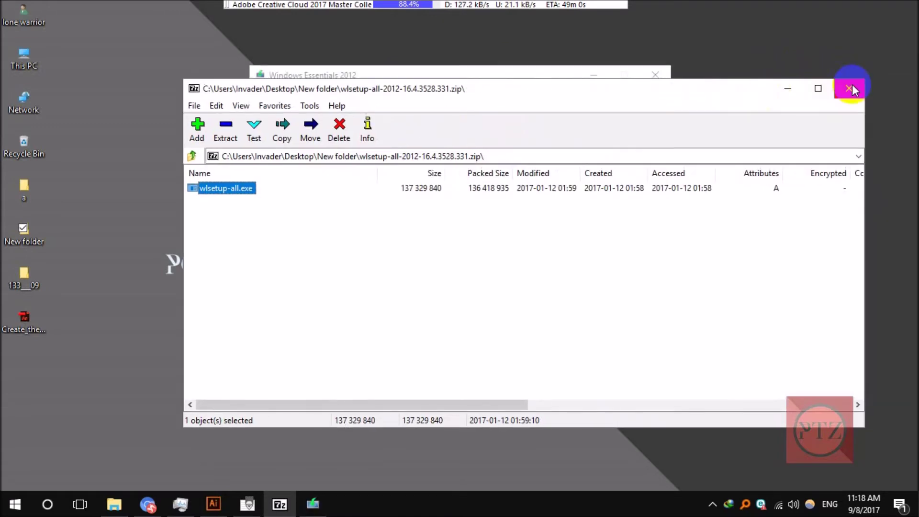
pyautogui.click(854, 88)
pyautogui.moveTo(462, 82); pyautogui.dragTo(359, 83)
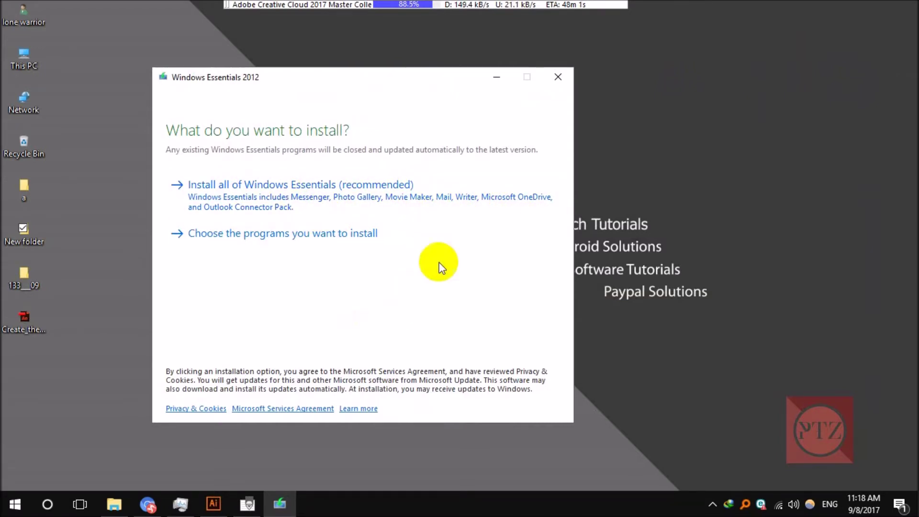
pyautogui.moveTo(337, 82); pyautogui.dragTo(429, 71)
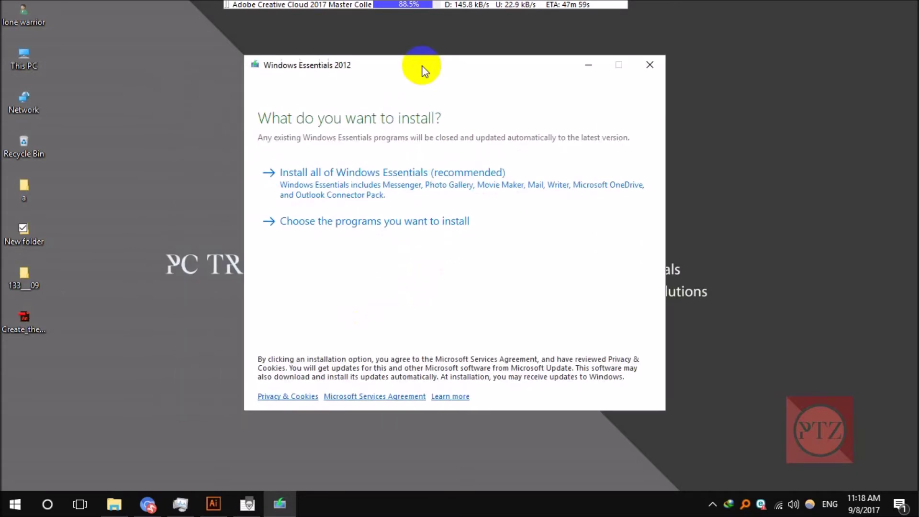
# Choose programs, untick Messenger, Mail and Writer, and install Photo Gallery and Movie Maker.
pyautogui.click(331, 229)
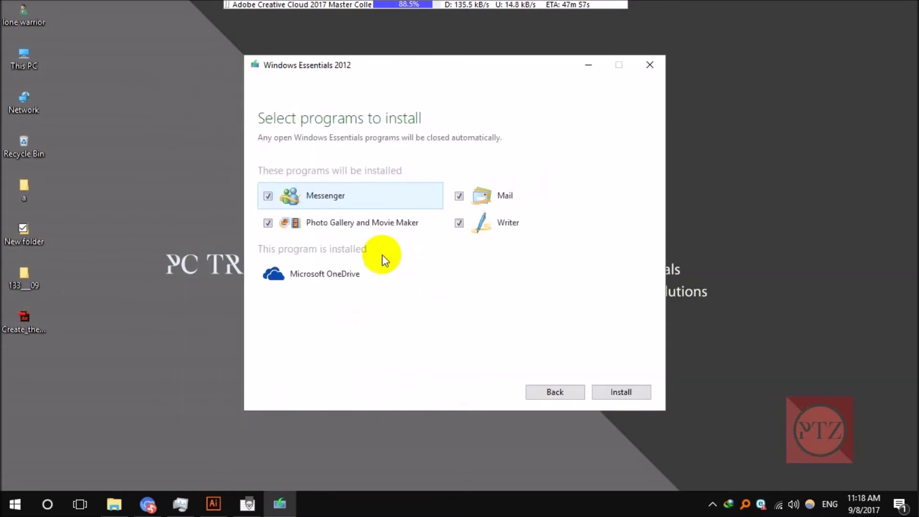
pyautogui.click(268, 200)
pyautogui.click(460, 196)
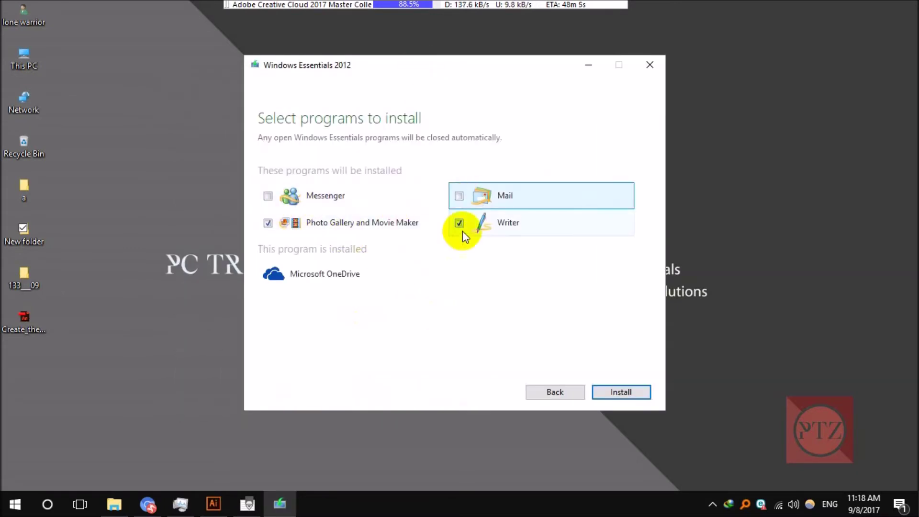
pyautogui.click(459, 223)
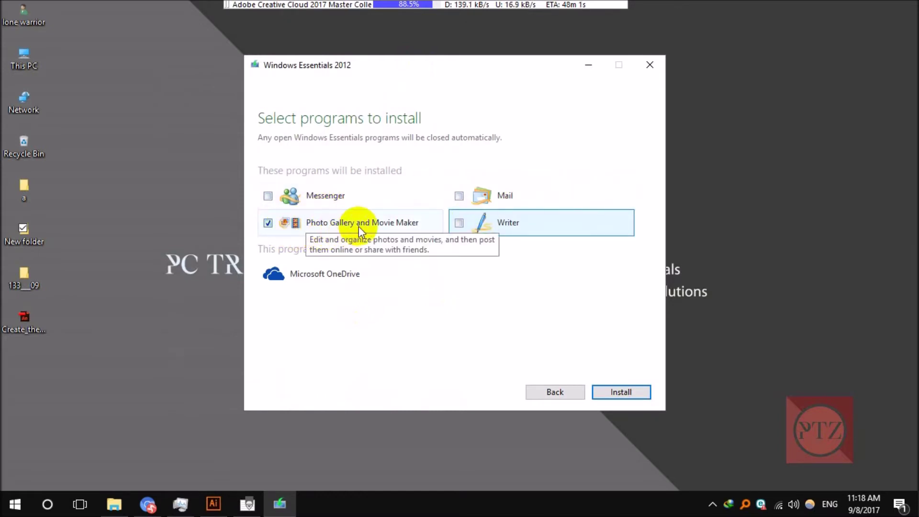
pyautogui.moveTo(412, 73); pyautogui.dragTo(361, 61)
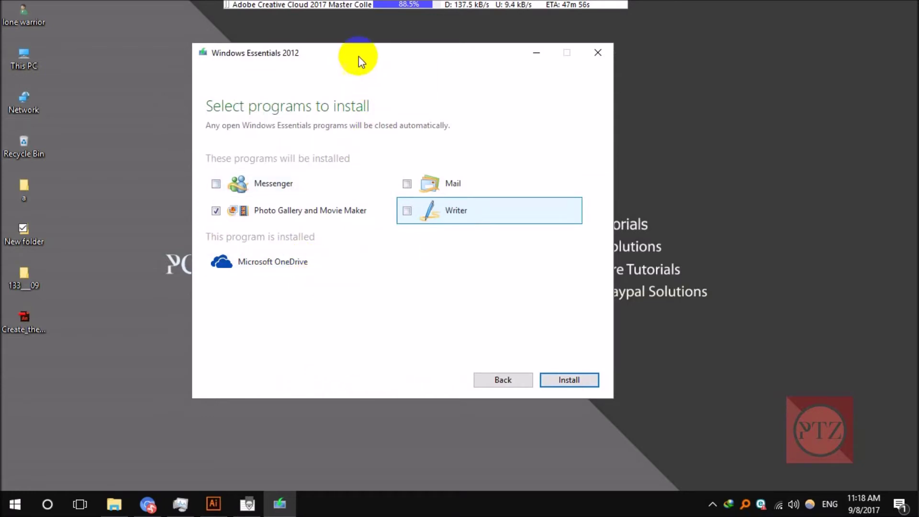
pyautogui.moveTo(358, 56); pyautogui.dragTo(311, 47)
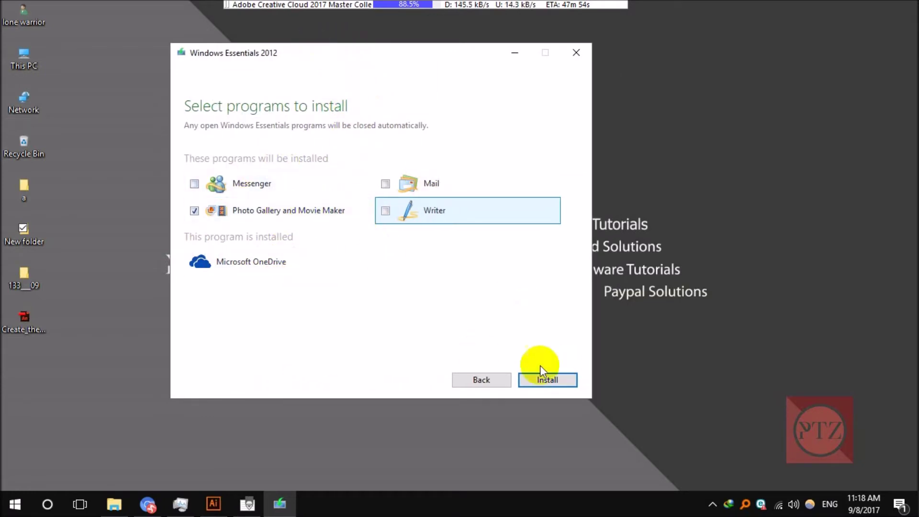
pyautogui.click(550, 380)
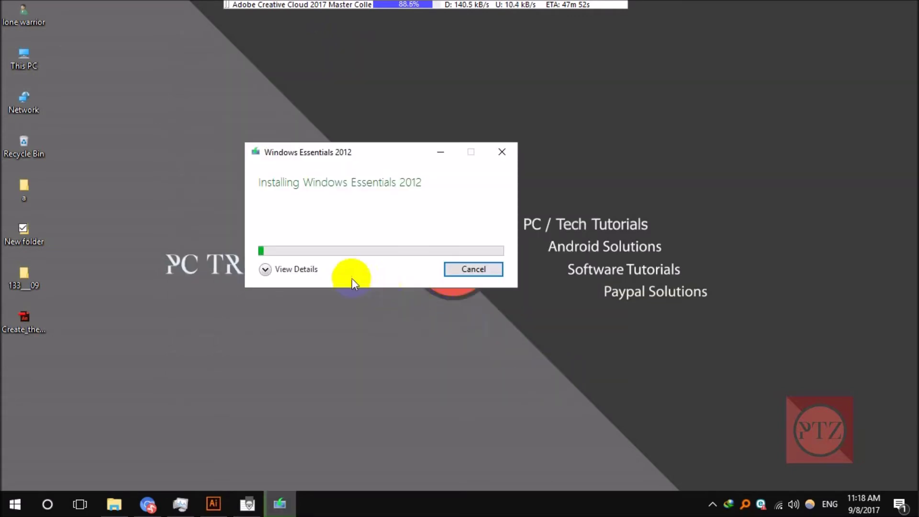
# Show installation details and wait until setup fails with error 0x800c0006 at 98%.
pyautogui.click(284, 269)
pyautogui.moveTo(351, 155); pyautogui.dragTo(415, 105)
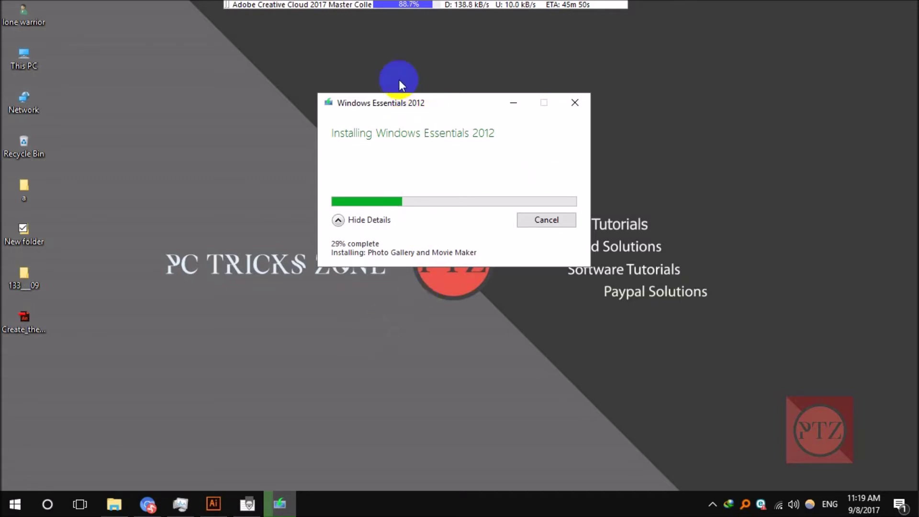
pyautogui.click(365, 365)
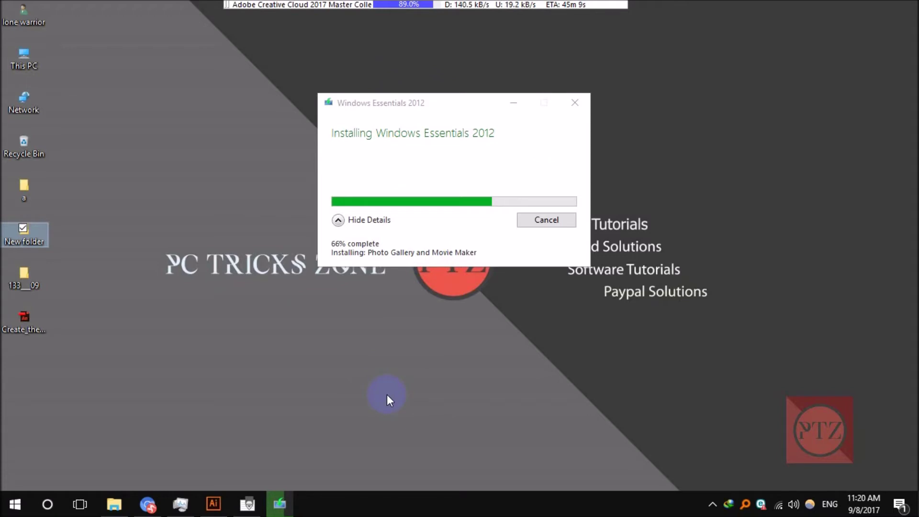
pyautogui.moveTo(424, 103); pyautogui.dragTo(418, 200)
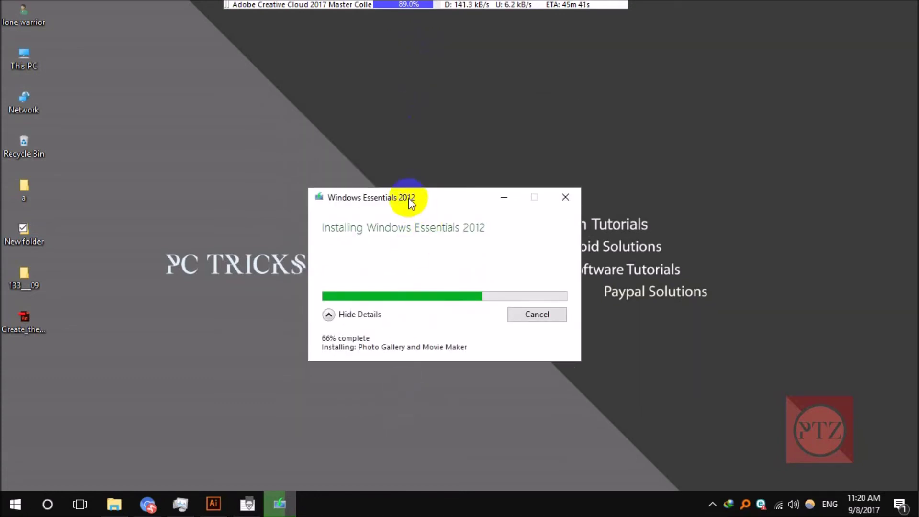
pyautogui.moveTo(409, 198); pyautogui.dragTo(402, 188)
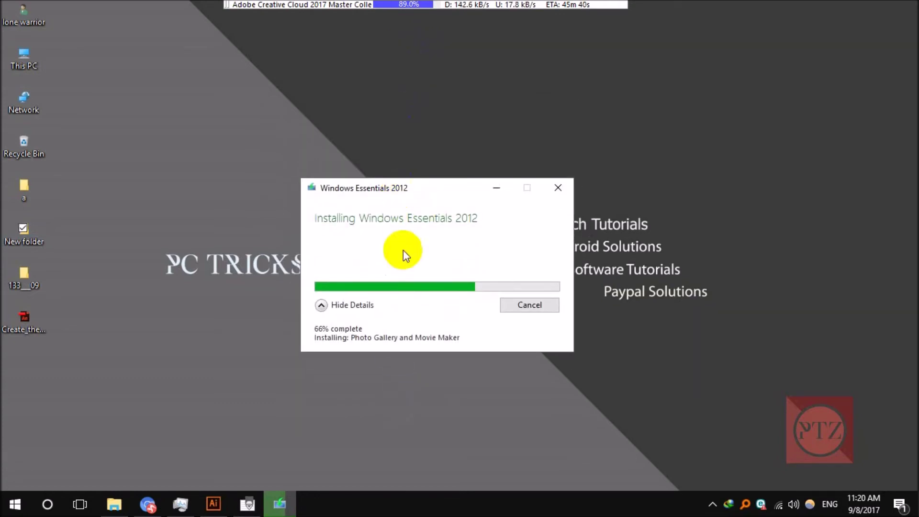
pyautogui.click(406, 444)
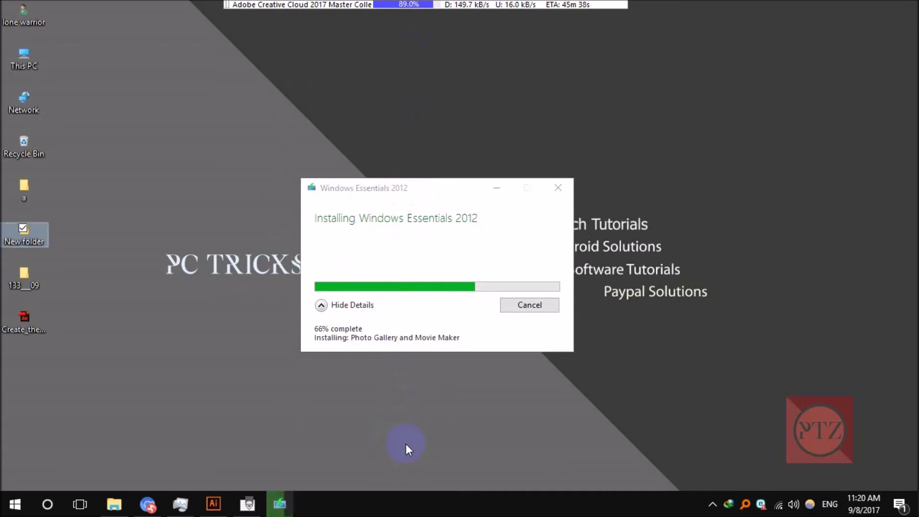
pyautogui.click(401, 417)
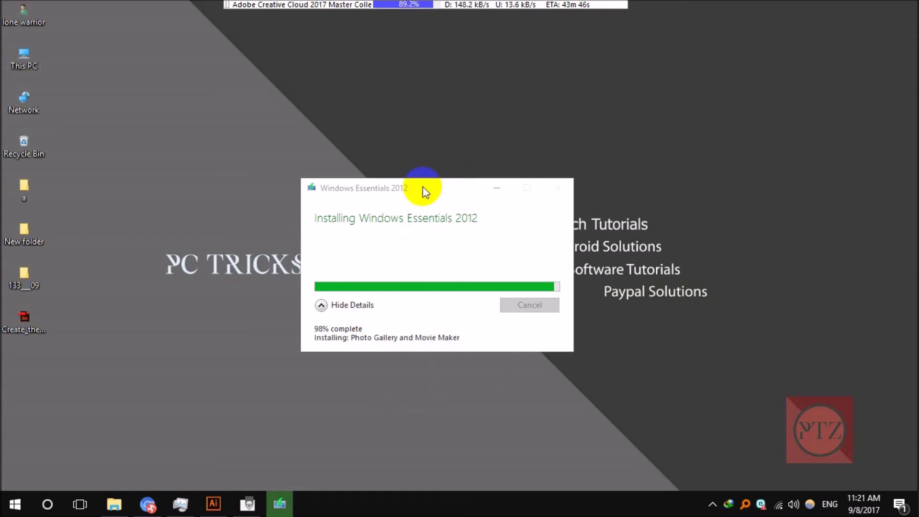
pyautogui.moveTo(425, 192); pyautogui.dragTo(415, 150)
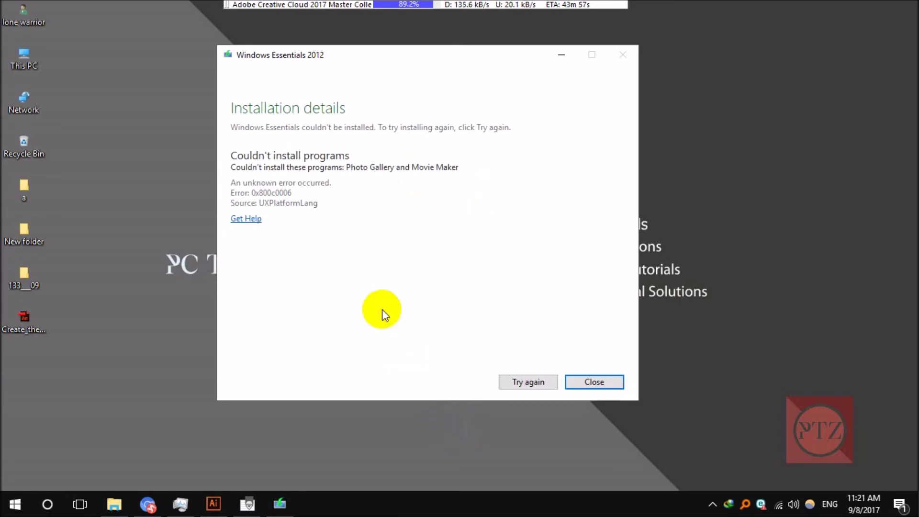
pyautogui.moveTo(337, 51); pyautogui.dragTo(379, 41)
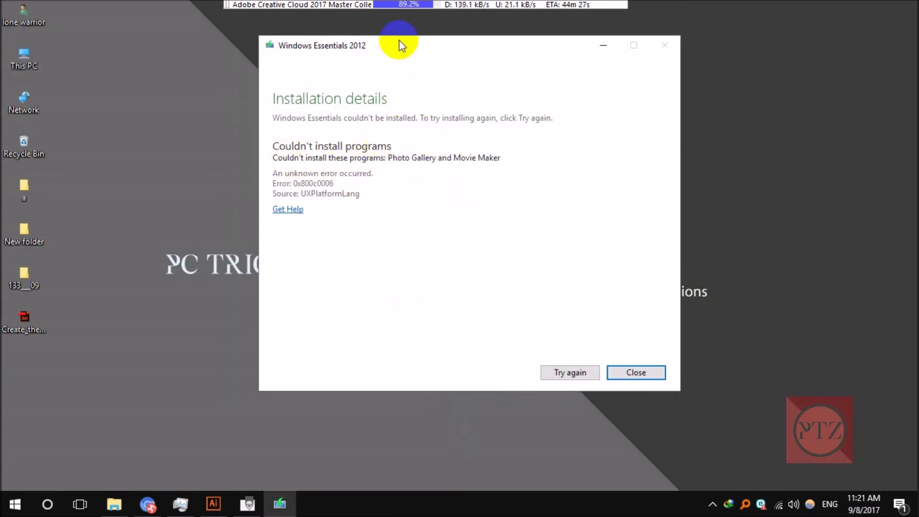
pyautogui.moveTo(354, 46); pyautogui.dragTo(487, 44)
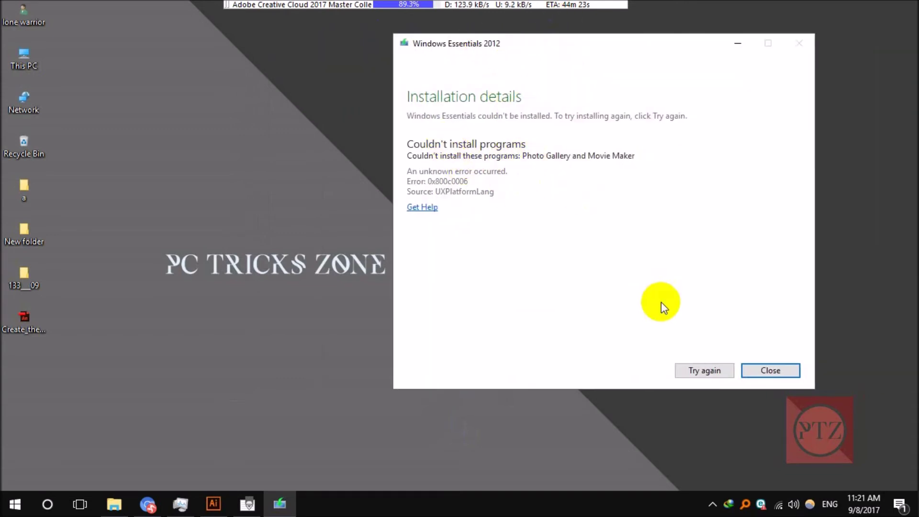
pyautogui.moveTo(518, 45); pyautogui.dragTo(490, 43)
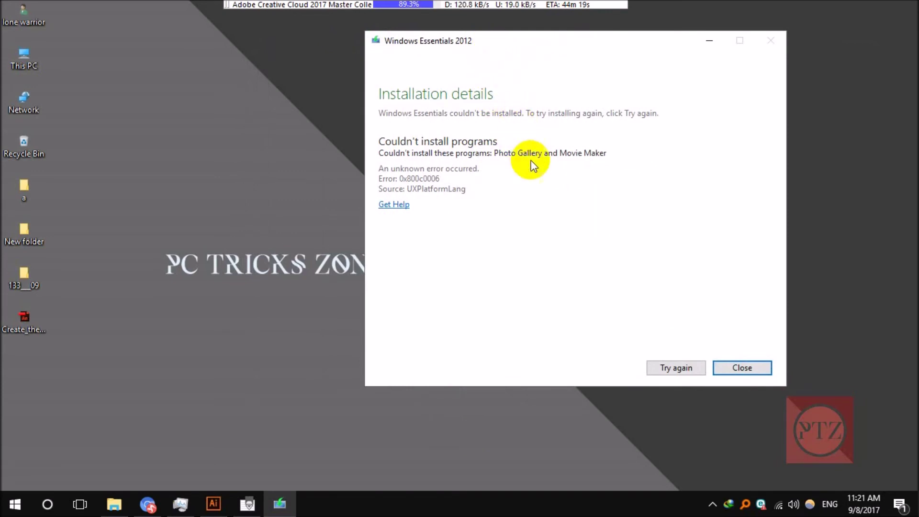
pyautogui.click(239, 332)
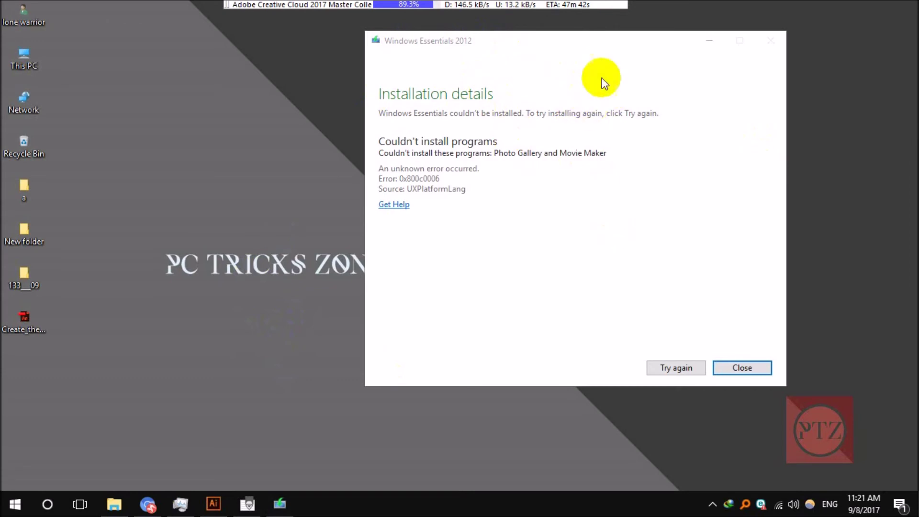
pyautogui.click(131, 168)
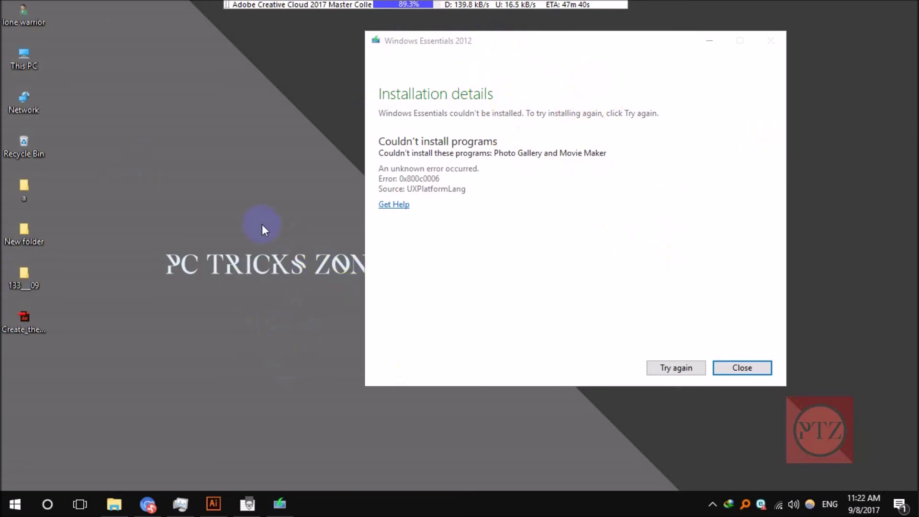
pyautogui.doubleClick(33, 62)
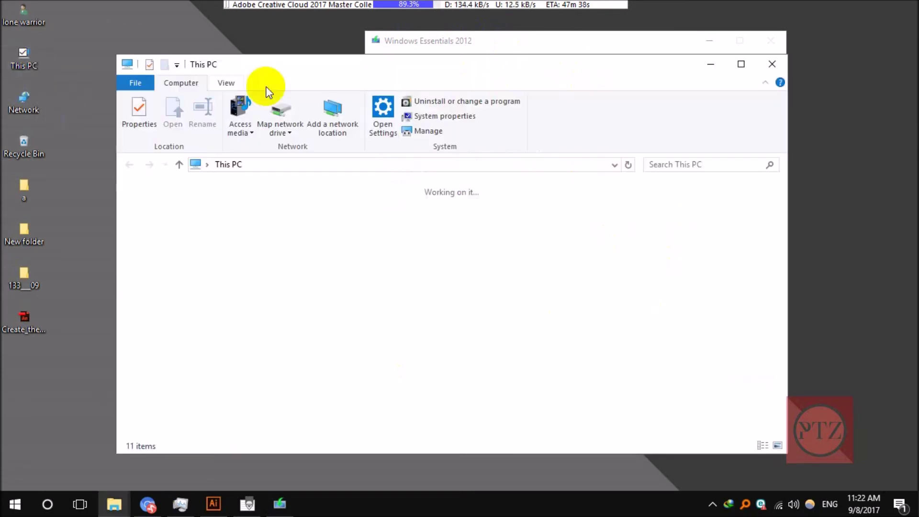
# Browse to C:\Program Files (x86)\Windows Live\Photo Gallery and select MovieMaker.exe.
pyautogui.moveTo(259, 77); pyautogui.dragTo(197, 64)
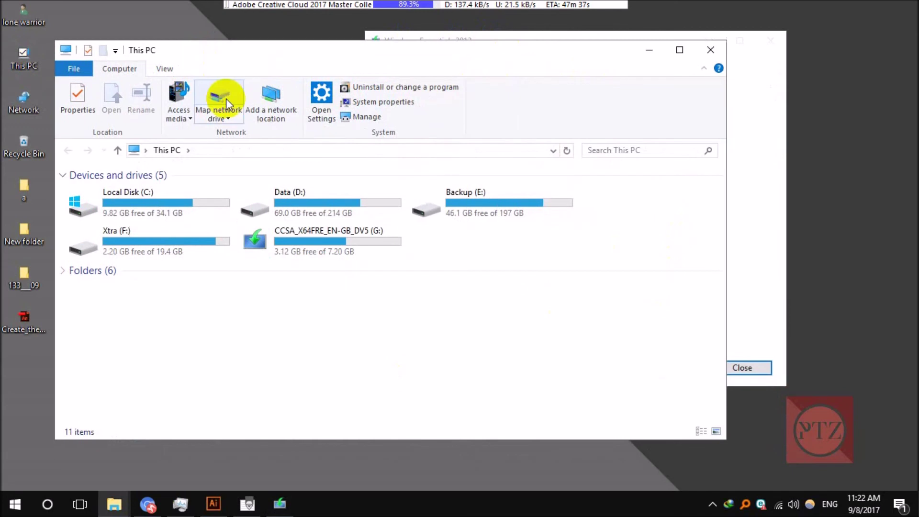
pyautogui.doubleClick(137, 203)
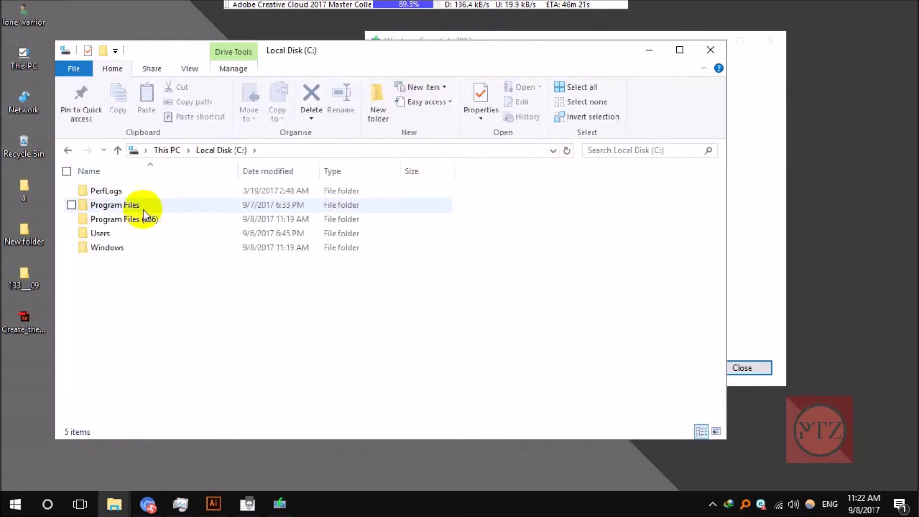
pyautogui.doubleClick(137, 219)
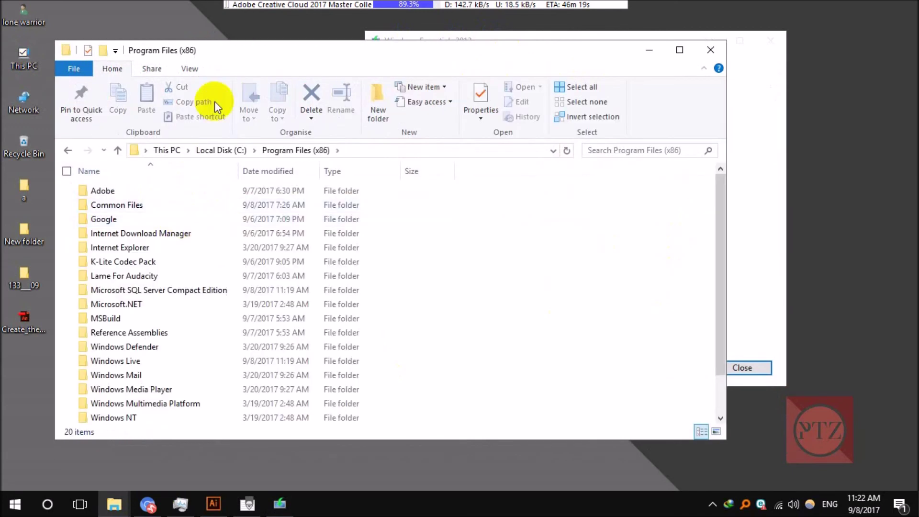
pyautogui.moveTo(185, 50); pyautogui.dragTo(185, 1)
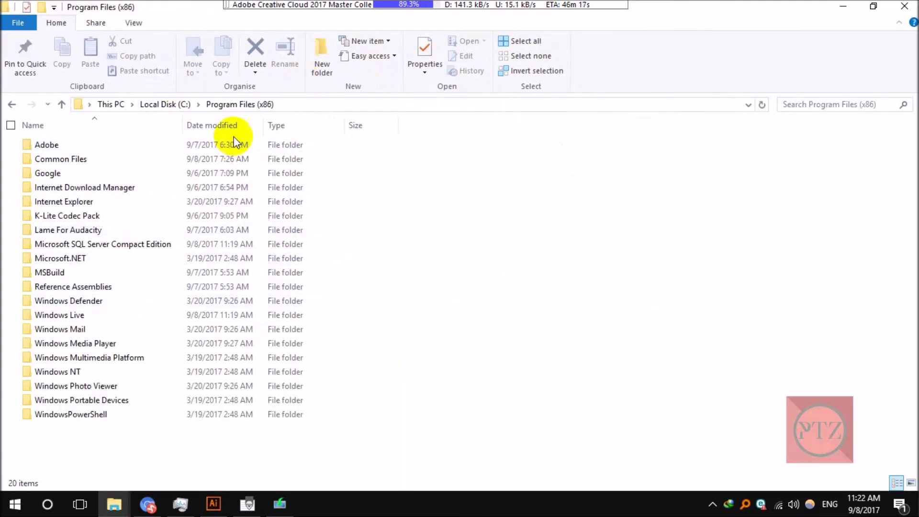
pyautogui.click(164, 105)
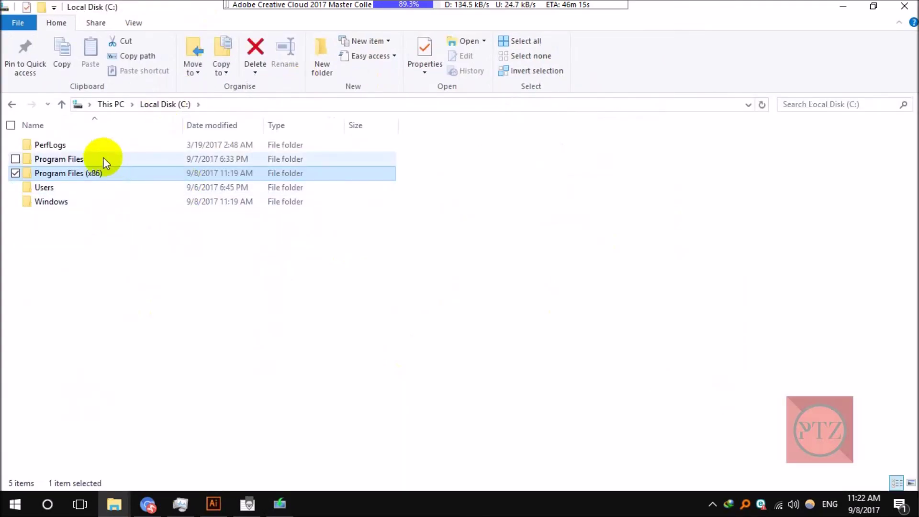
pyautogui.doubleClick(80, 173)
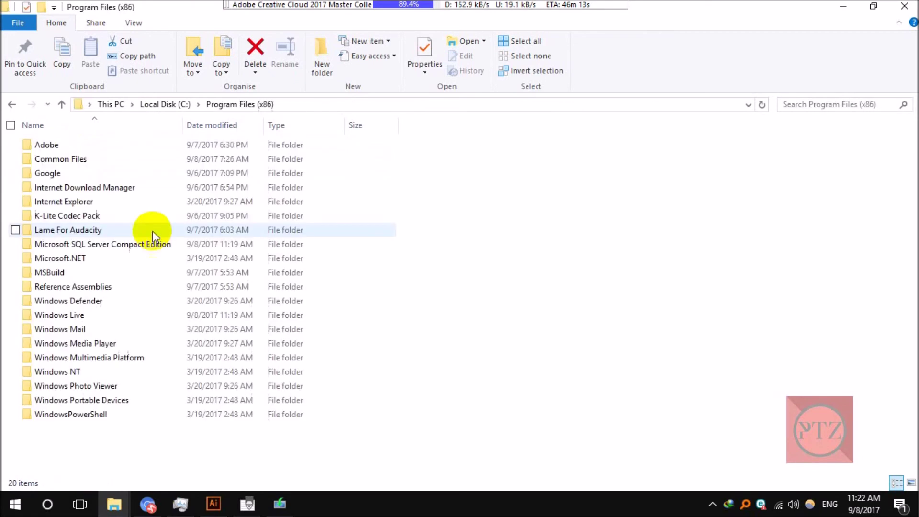
pyautogui.click(82, 316)
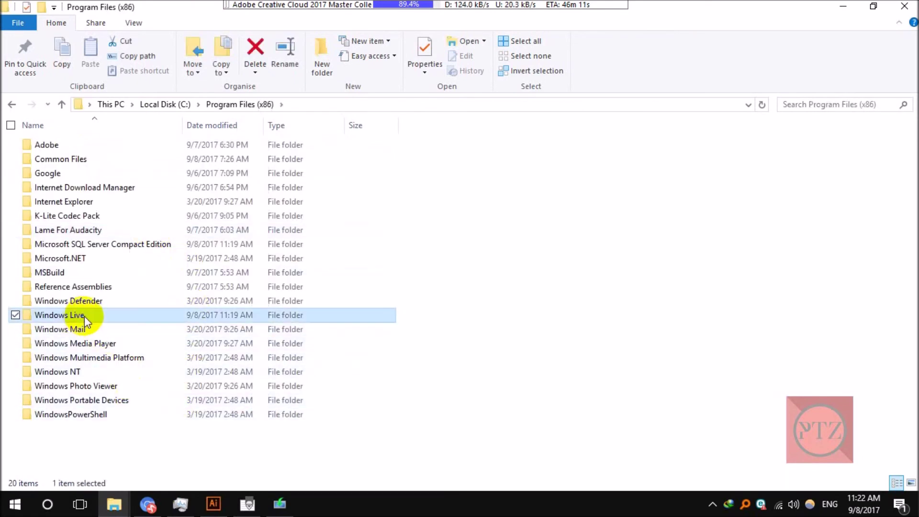
pyautogui.doubleClick(80, 315)
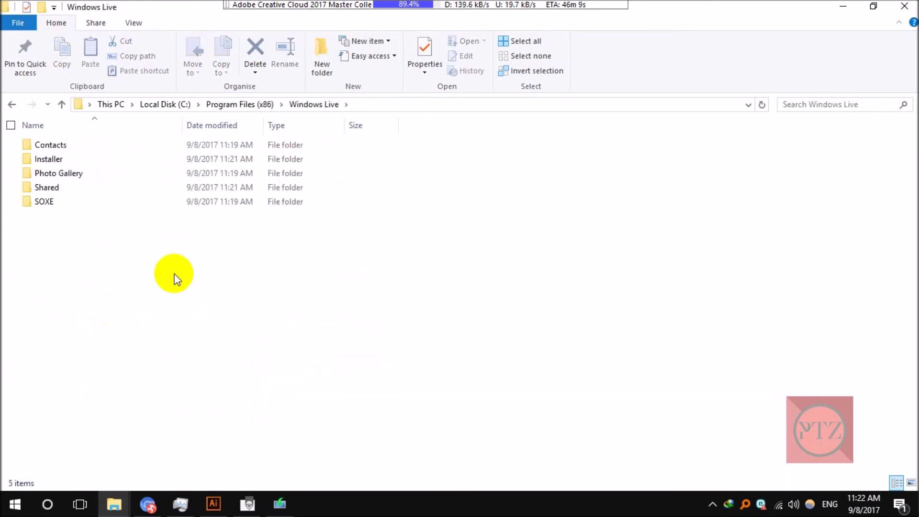
pyautogui.doubleClick(67, 175)
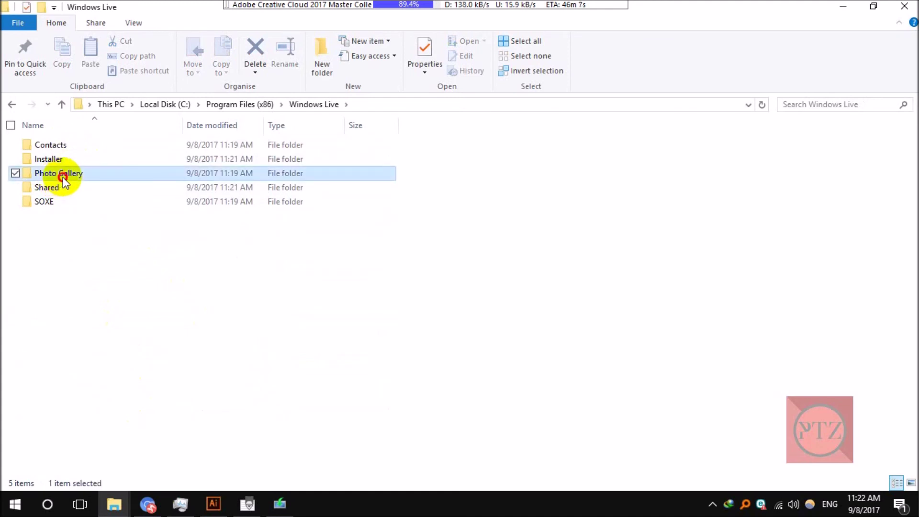
pyautogui.click(62, 287)
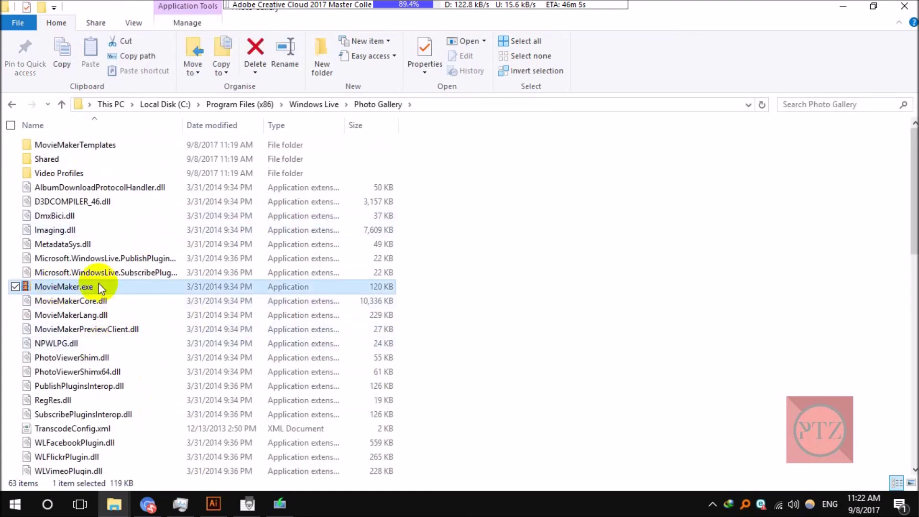
# Close the installer error report and minimize File Explorer.
pyautogui.click(280, 503)
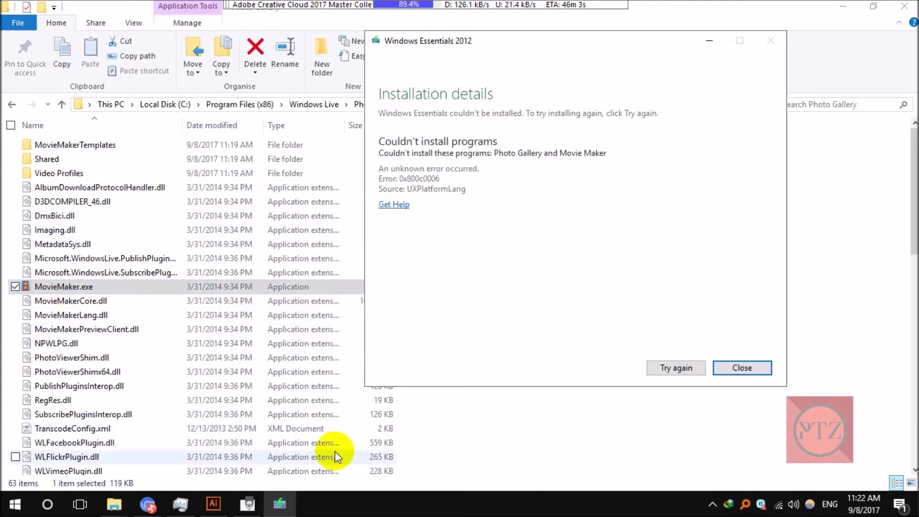
pyautogui.click(743, 367)
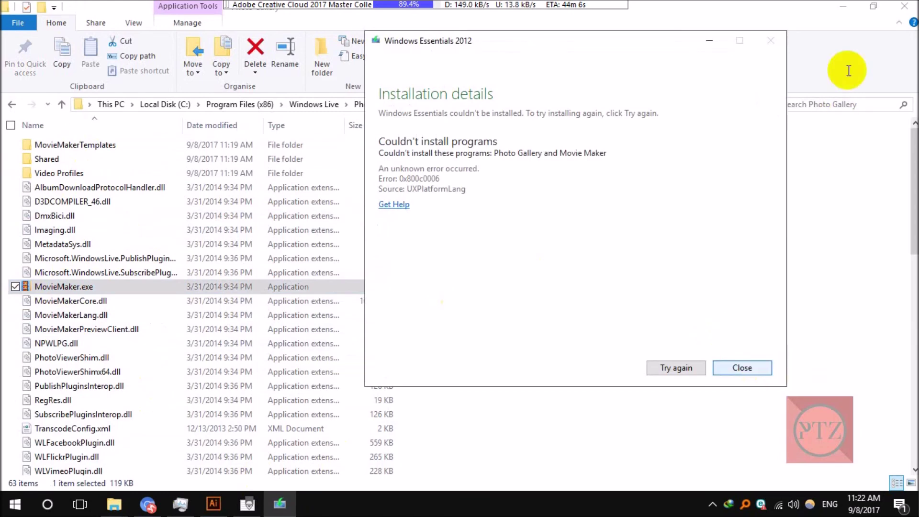
pyautogui.click(844, 6)
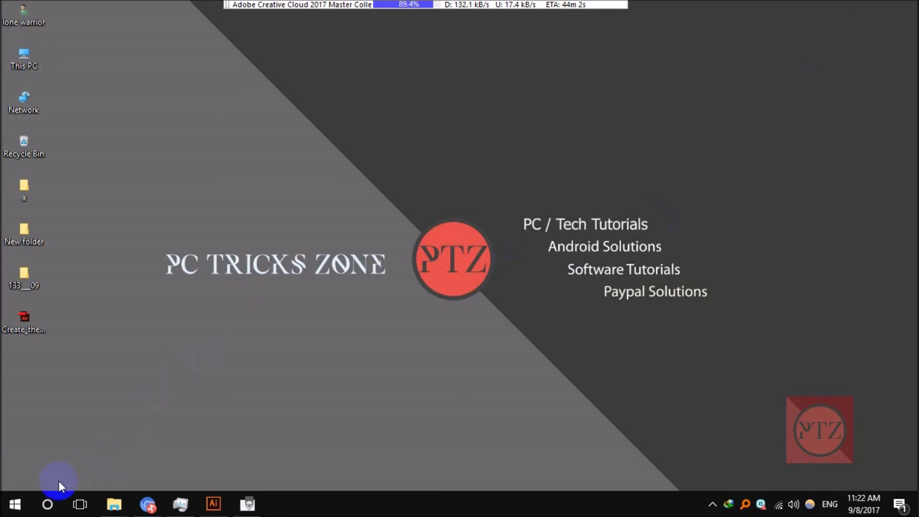
# Search Windows for 'movie maker' and pin the Movie Maker app to Start.
pyautogui.click(4, 512)
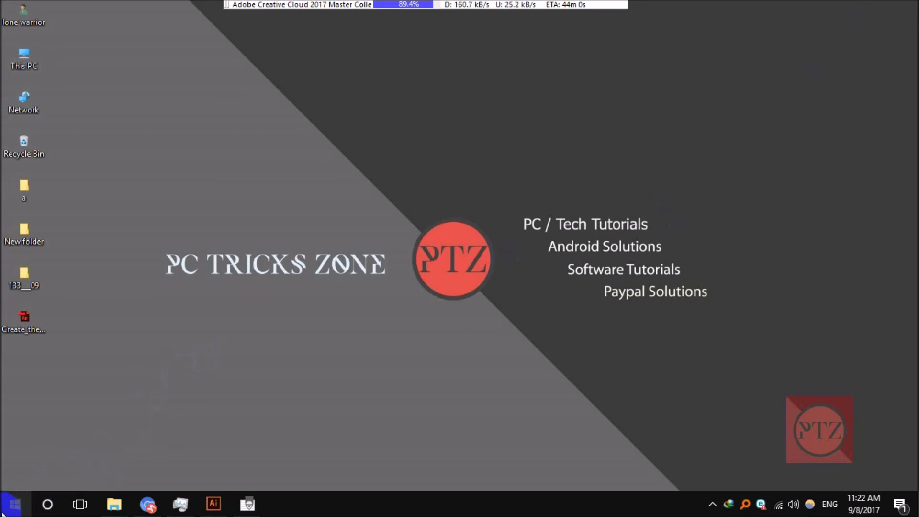
pyautogui.click(47, 506)
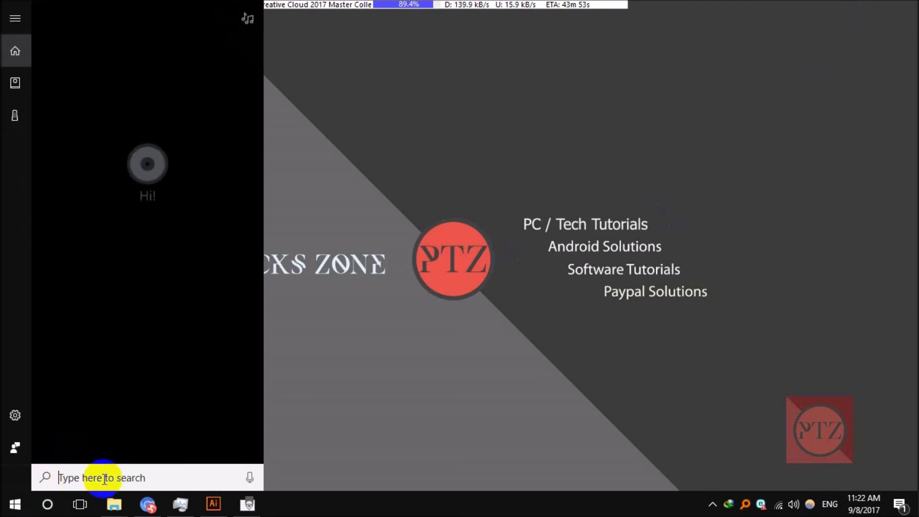
pyautogui.write('movie')
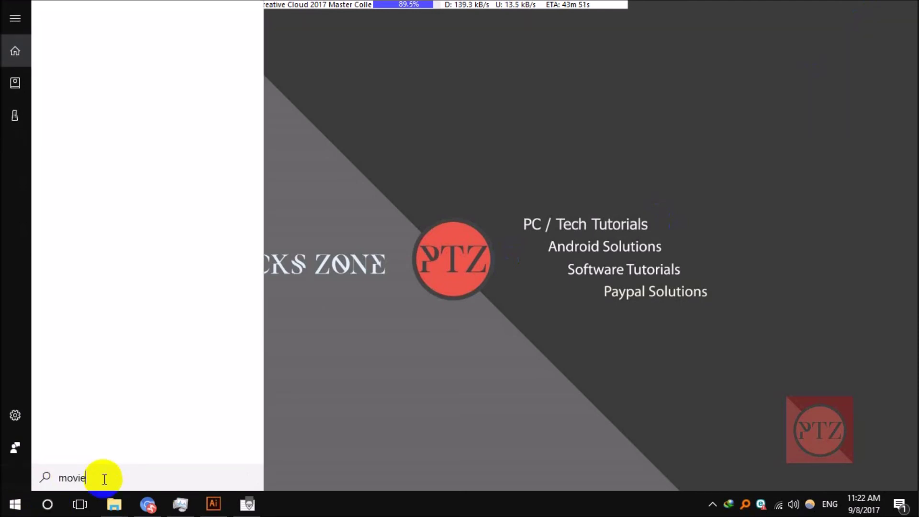
pyautogui.write(' maker')
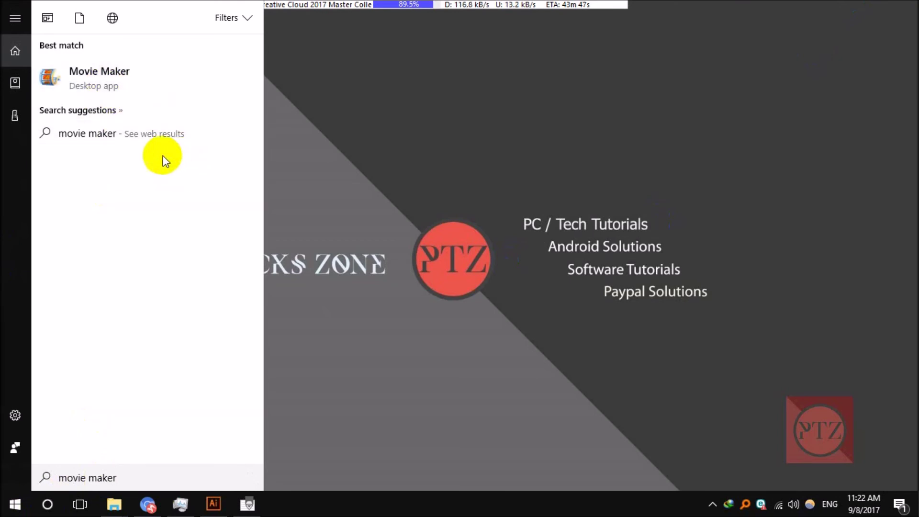
pyautogui.rightClick(95, 74)
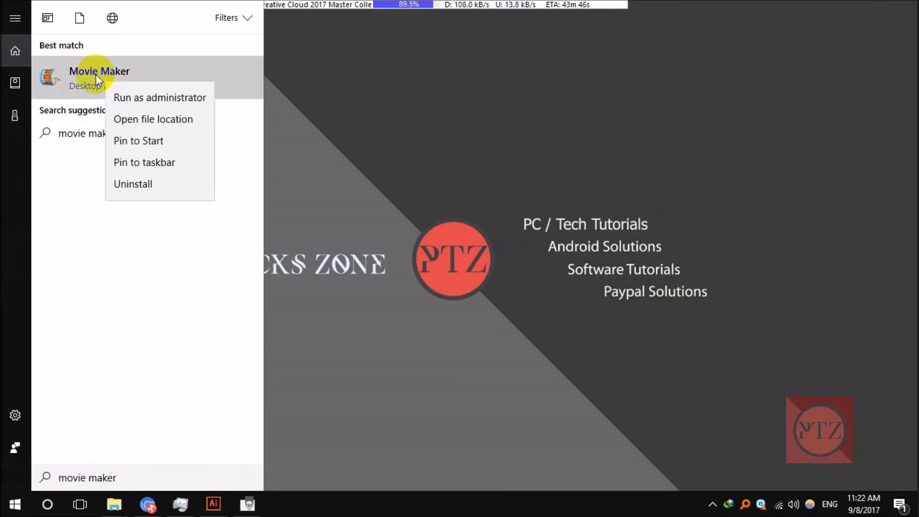
pyautogui.click(146, 134)
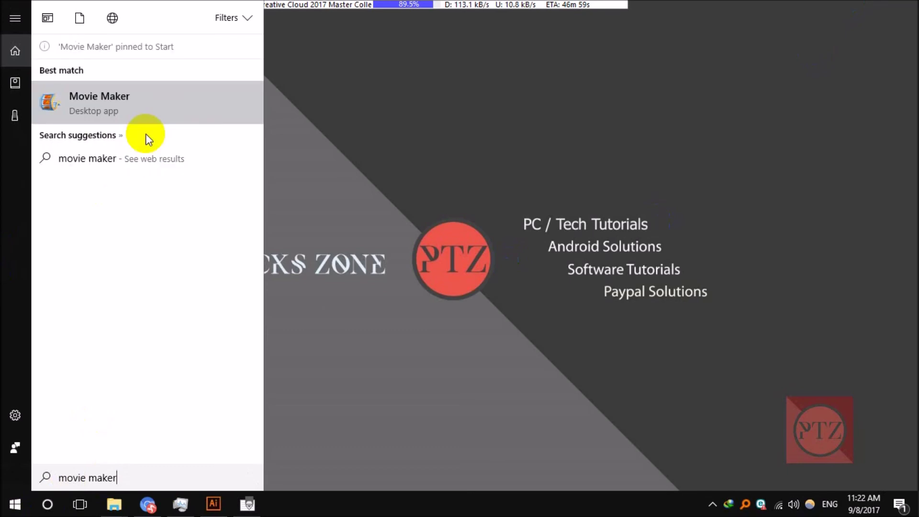
pyautogui.click(276, 256)
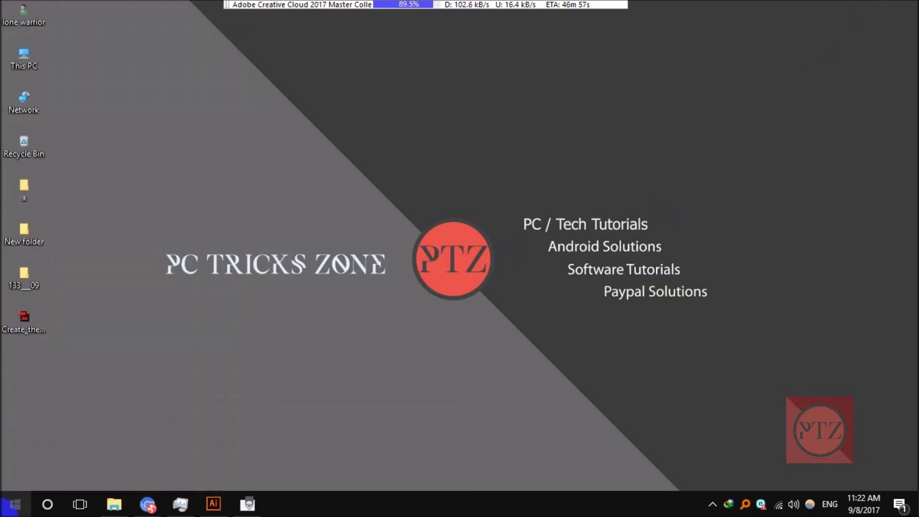
pyautogui.click(12, 505)
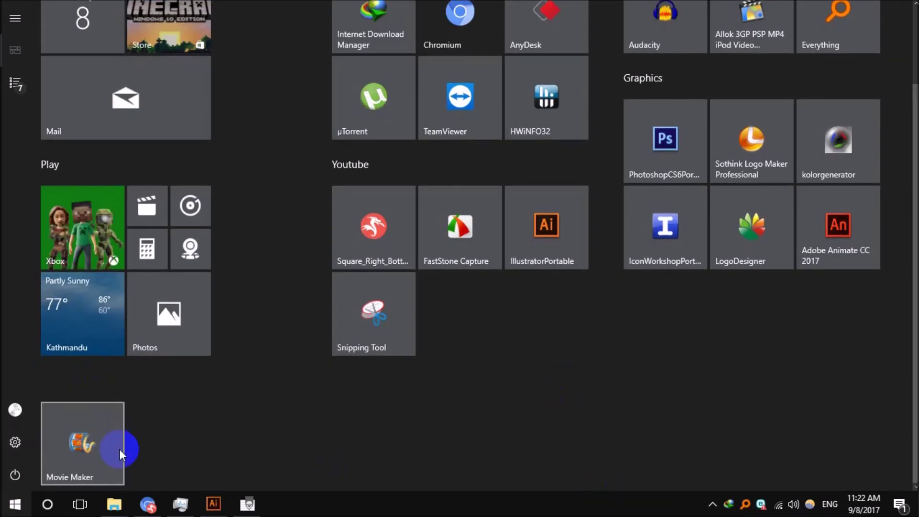
# Place the Movie Maker tile beside Snipping Tool, launch it and accept the Microsoft Services Agreement.
pyautogui.moveTo(99, 457); pyautogui.dragTo(472, 317)
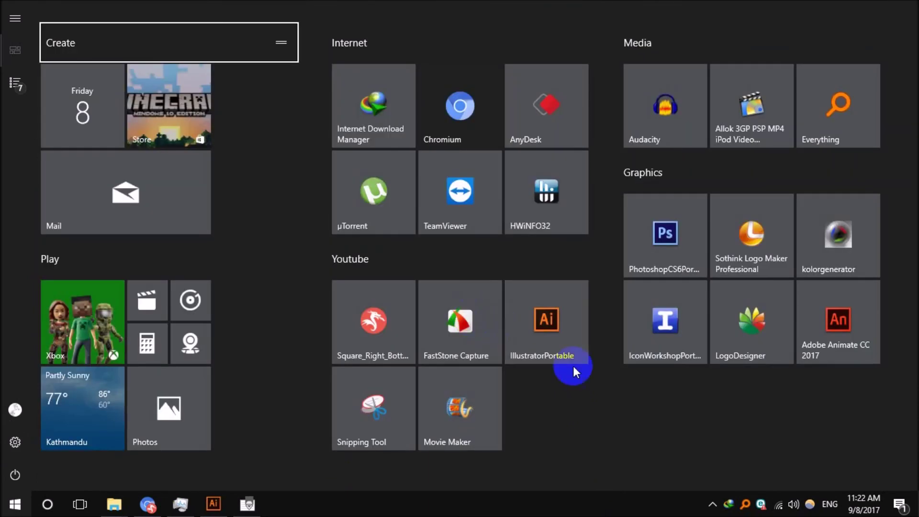
pyautogui.click(469, 416)
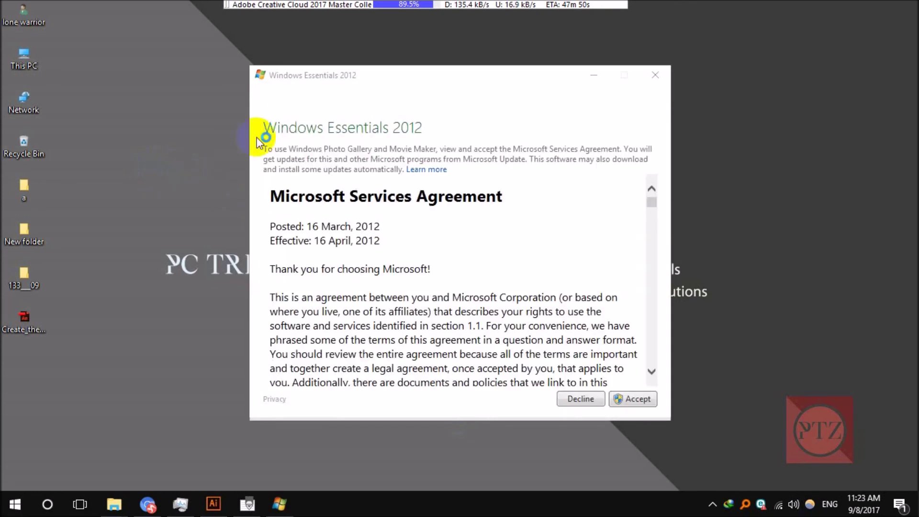
pyautogui.scroll(-6, 611, 328)
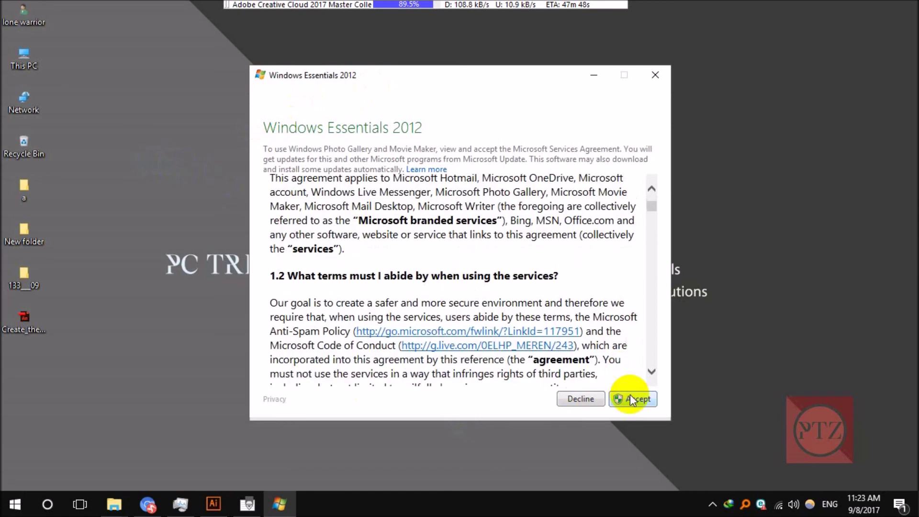
pyautogui.click(628, 399)
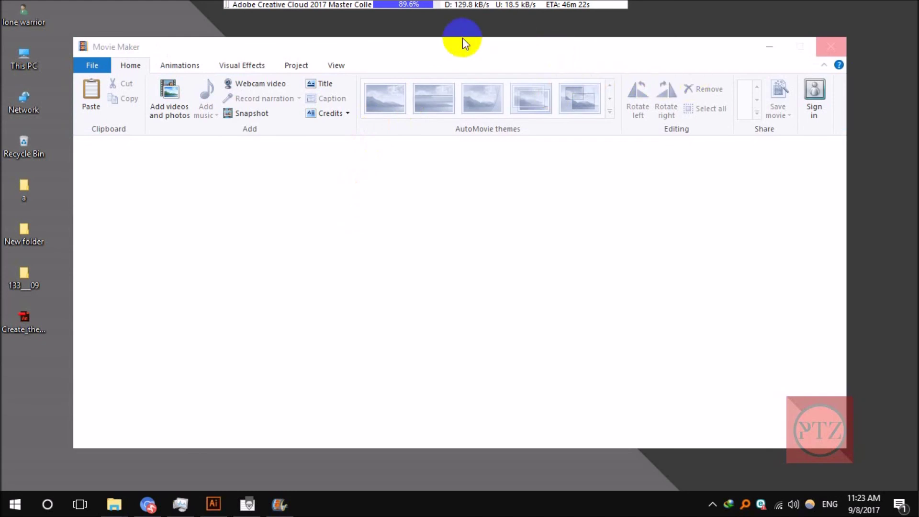
pyautogui.doubleClick(211, 45)
# Open About Movie Maker and browse its option pages, confirming version 2012 (Build 16.4.3528.0331).
pyautogui.click(218, 23)
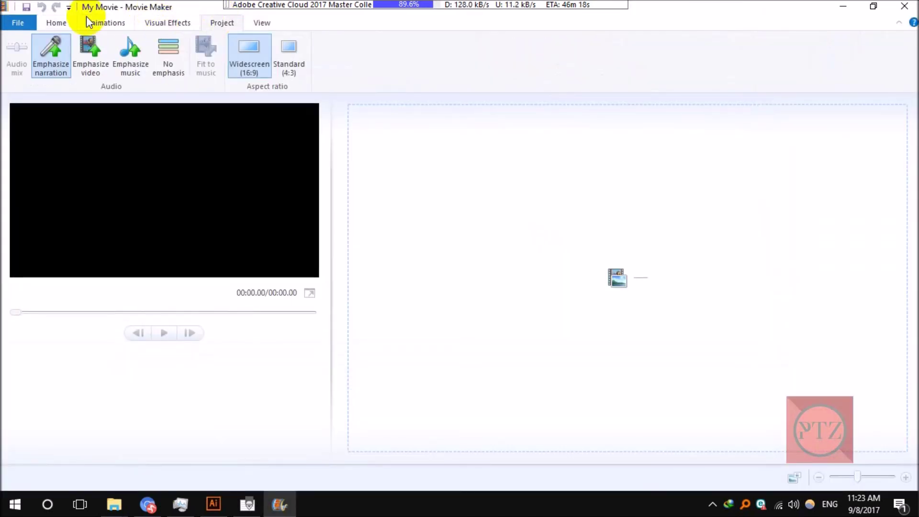
pyautogui.click(18, 23)
pyautogui.click(73, 288)
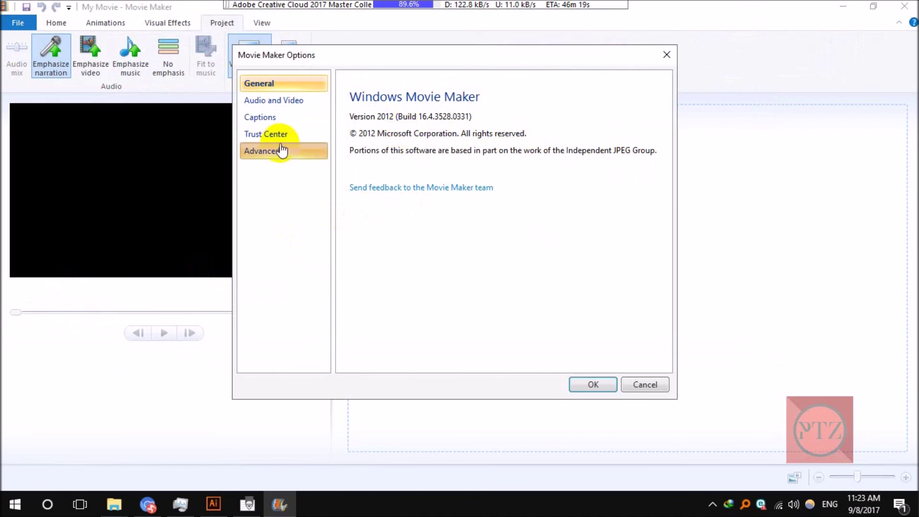
pyautogui.click(292, 100)
pyautogui.click(279, 118)
pyautogui.click(287, 135)
pyautogui.click(283, 150)
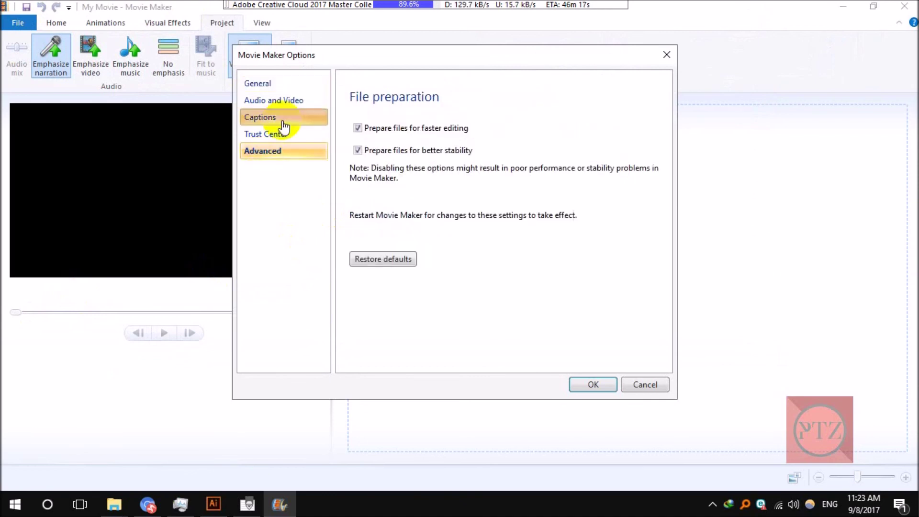
pyautogui.click(280, 100)
pyautogui.click(273, 84)
pyautogui.click(644, 384)
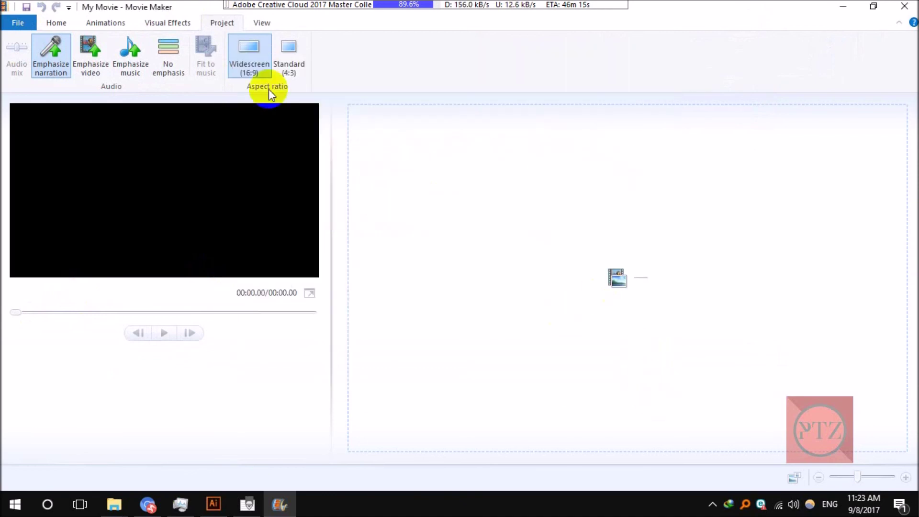
# Restore the Movie Maker window to a smaller size and close the program.
pyautogui.moveTo(168, 7); pyautogui.dragTo(285, 90)
pyautogui.moveTo(746, 94); pyautogui.dragTo(609, 77)
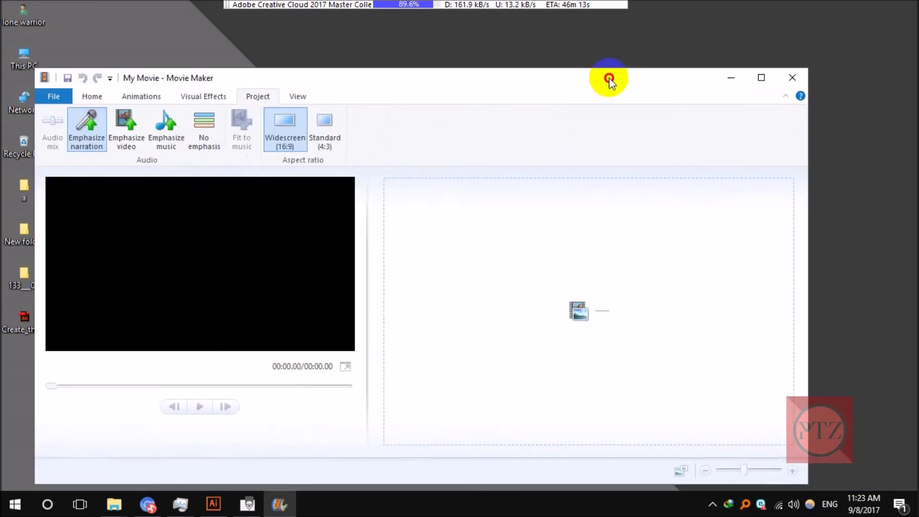
pyautogui.click(662, 61)
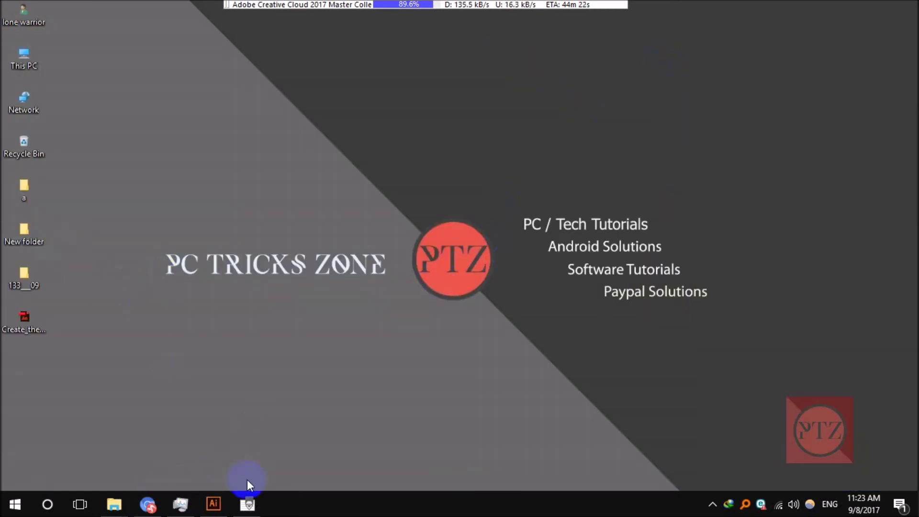
pyautogui.click(247, 503)
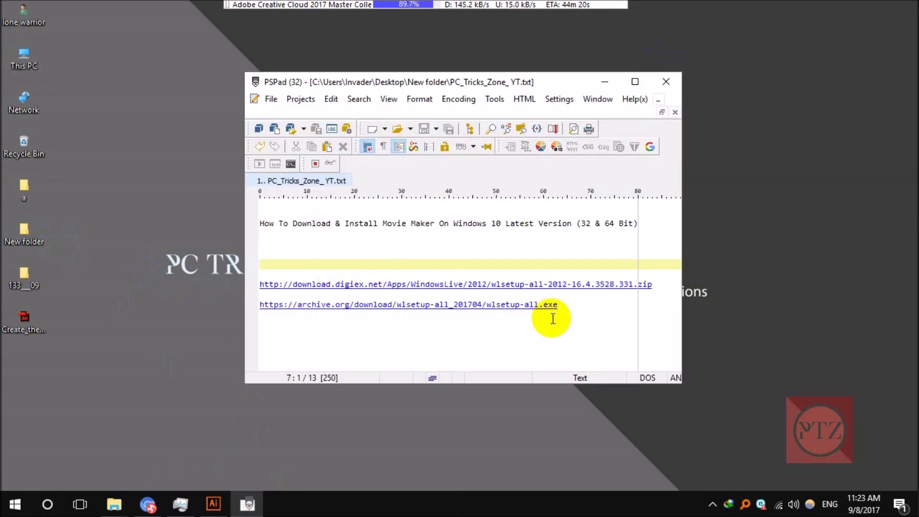
pyautogui.moveTo(577, 307); pyautogui.dragTo(266, 280)
pyautogui.click(404, 338)
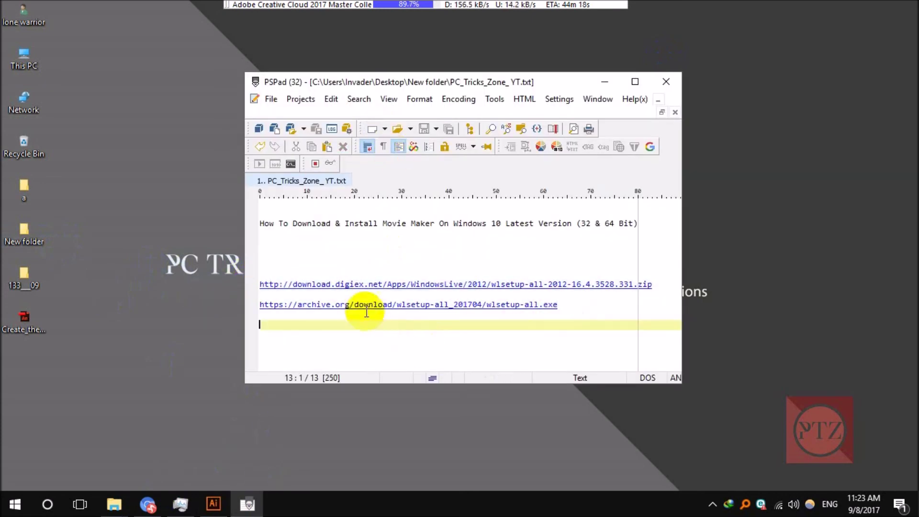
pyautogui.click(472, 305)
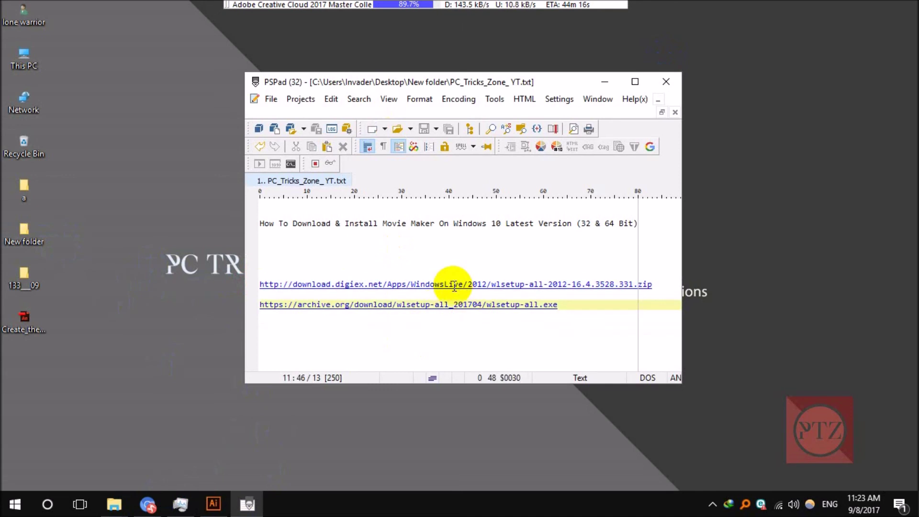
pyautogui.click(454, 284)
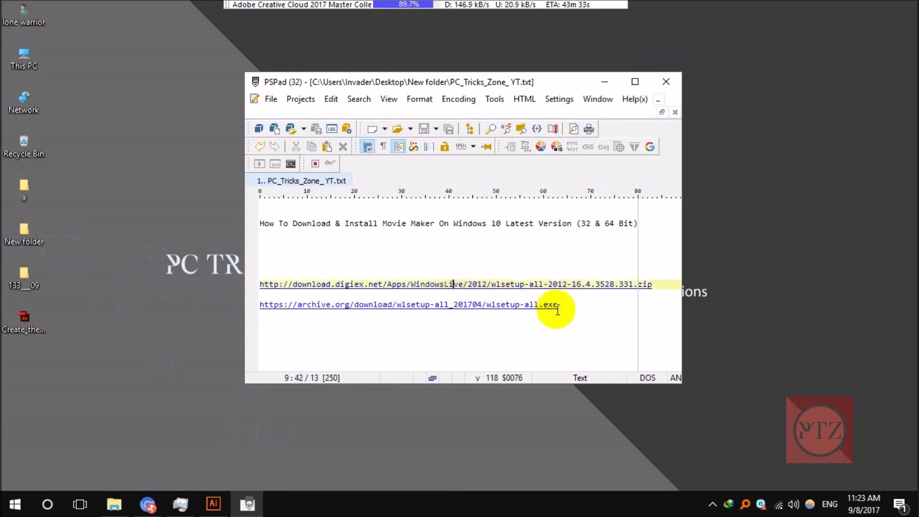
pyautogui.moveTo(572, 308); pyautogui.dragTo(244, 304)
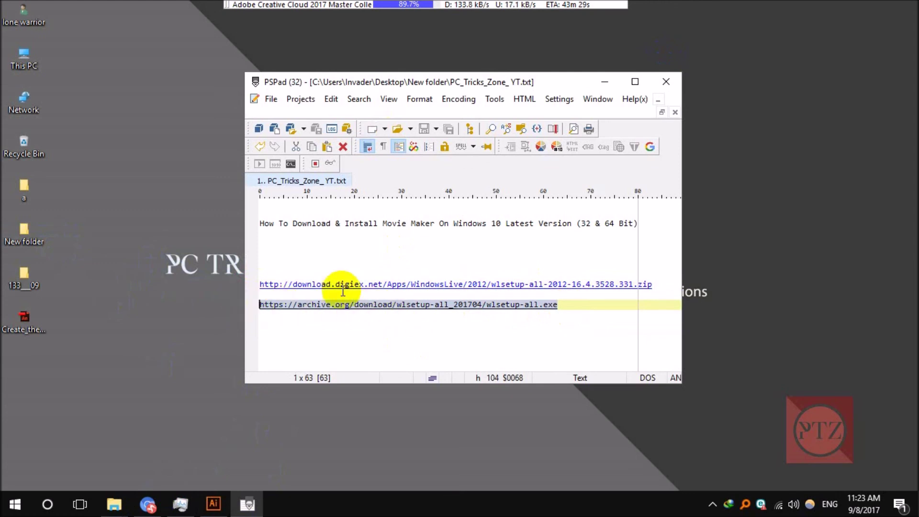
pyautogui.click(325, 284)
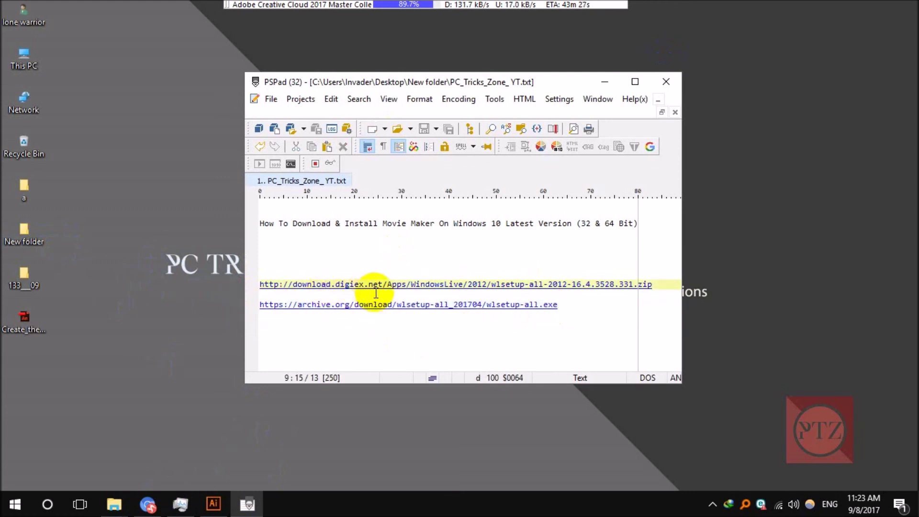
pyautogui.click(376, 293)
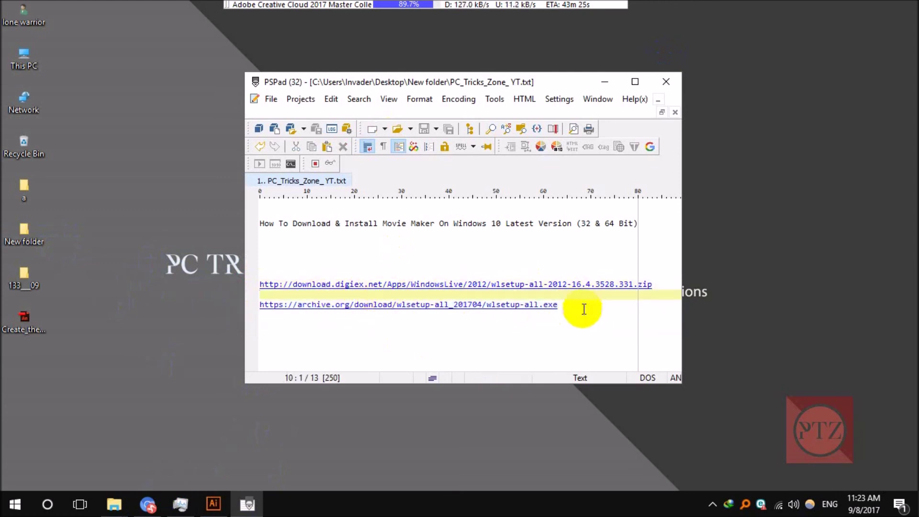
pyautogui.click(602, 78)
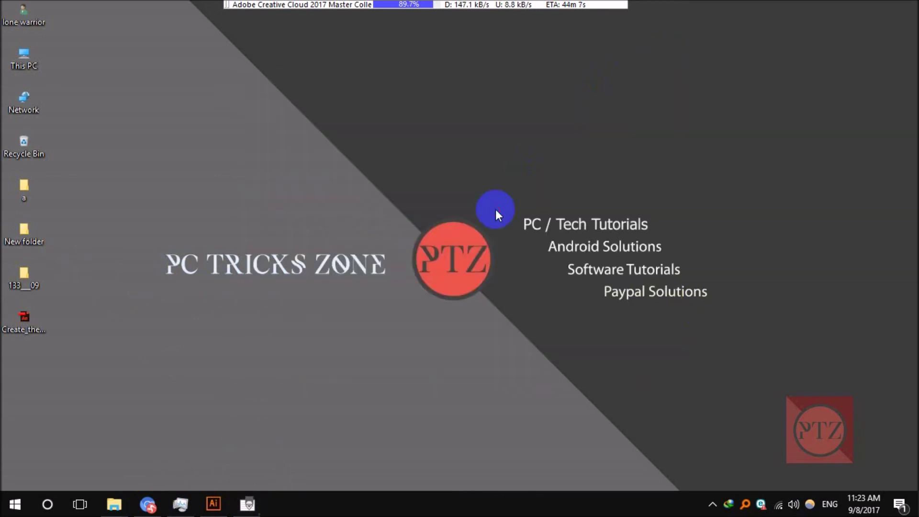